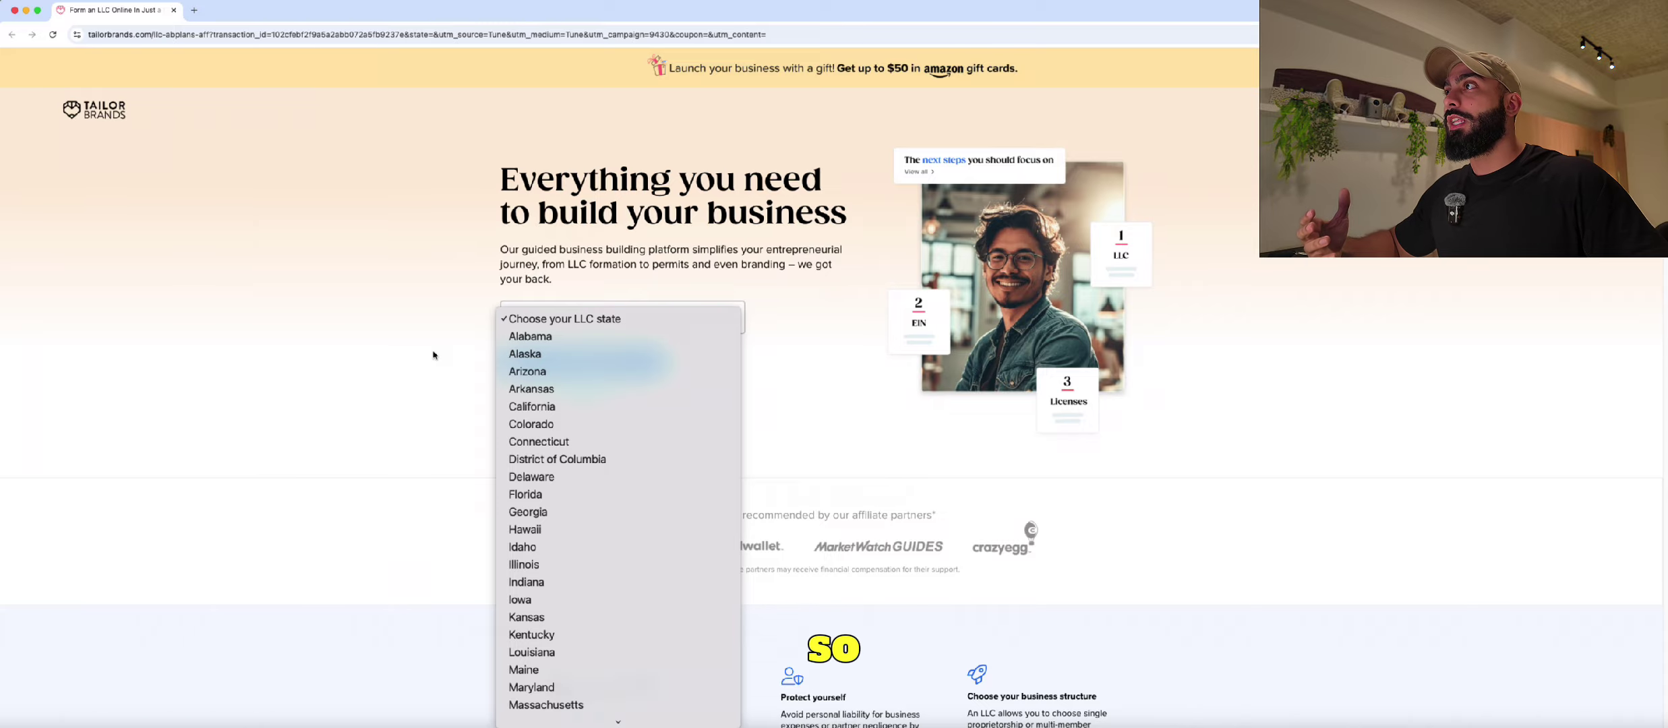
Choose Pennsylvania as the LLC state and start the business formation.
{"action": "scroll", "coordinate": [581, 592], "scroll_direction": "down", "scroll_amount": 3}
{"action": "scroll", "coordinate": [580, 592], "scroll_direction": "down", "scroll_amount": 5}
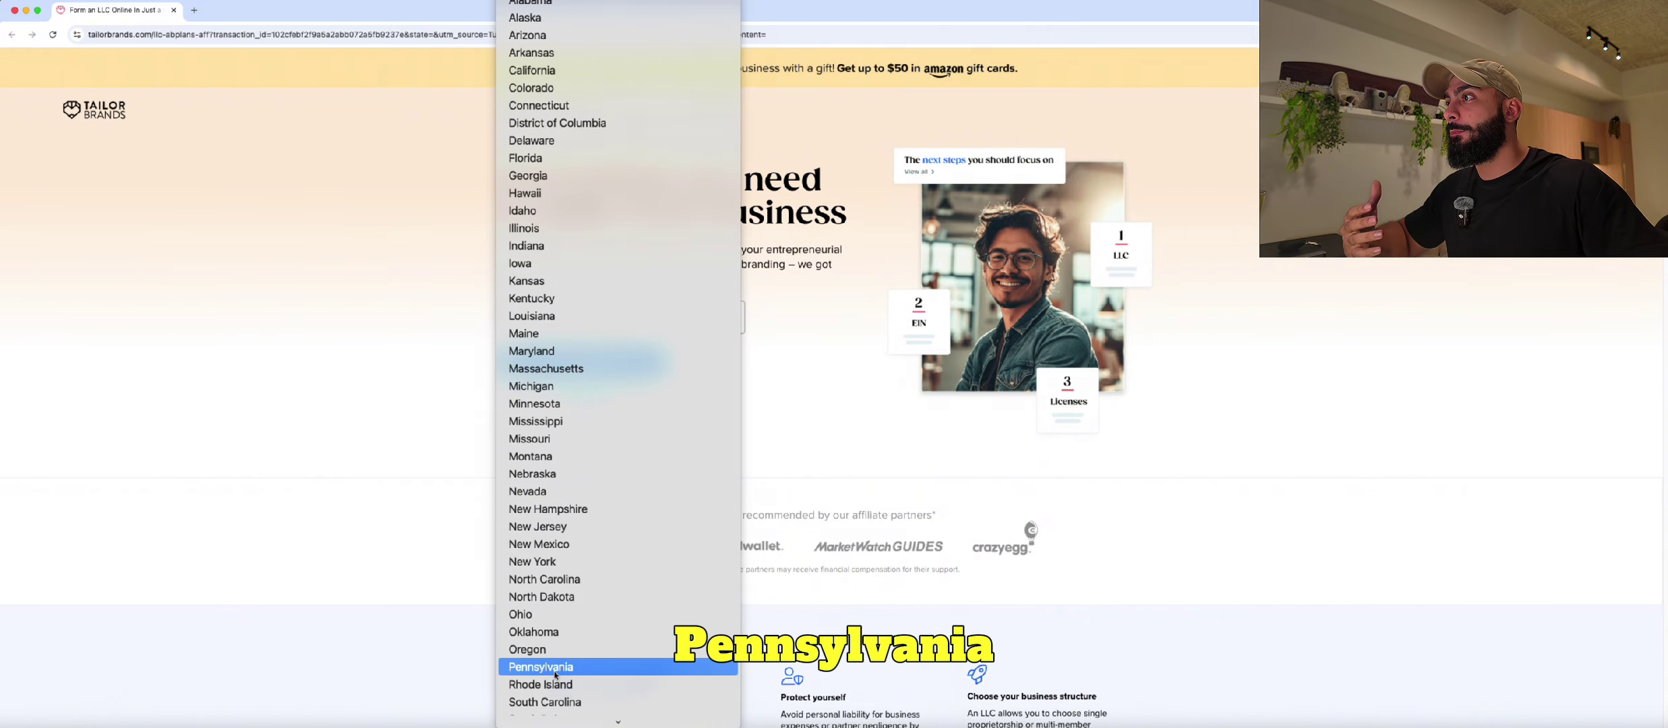
{"action": "left_click", "coordinate": [555, 668]}
{"action": "left_click", "coordinate": [638, 365]}
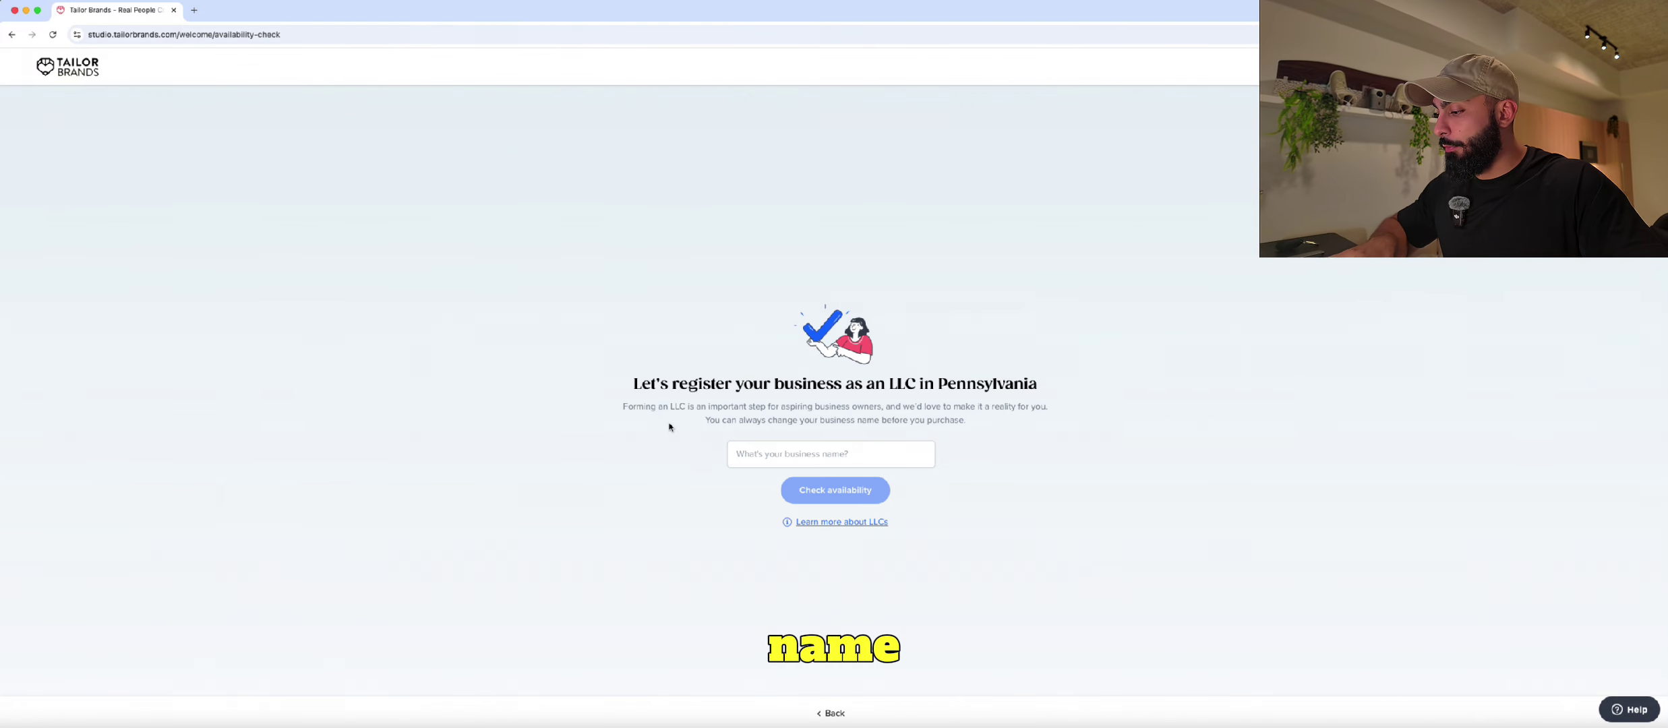
Check the availability of the business name "Midtown Power Seller" and continue to the business profile questions.
{"action": "key", "text": "super+Tab"}
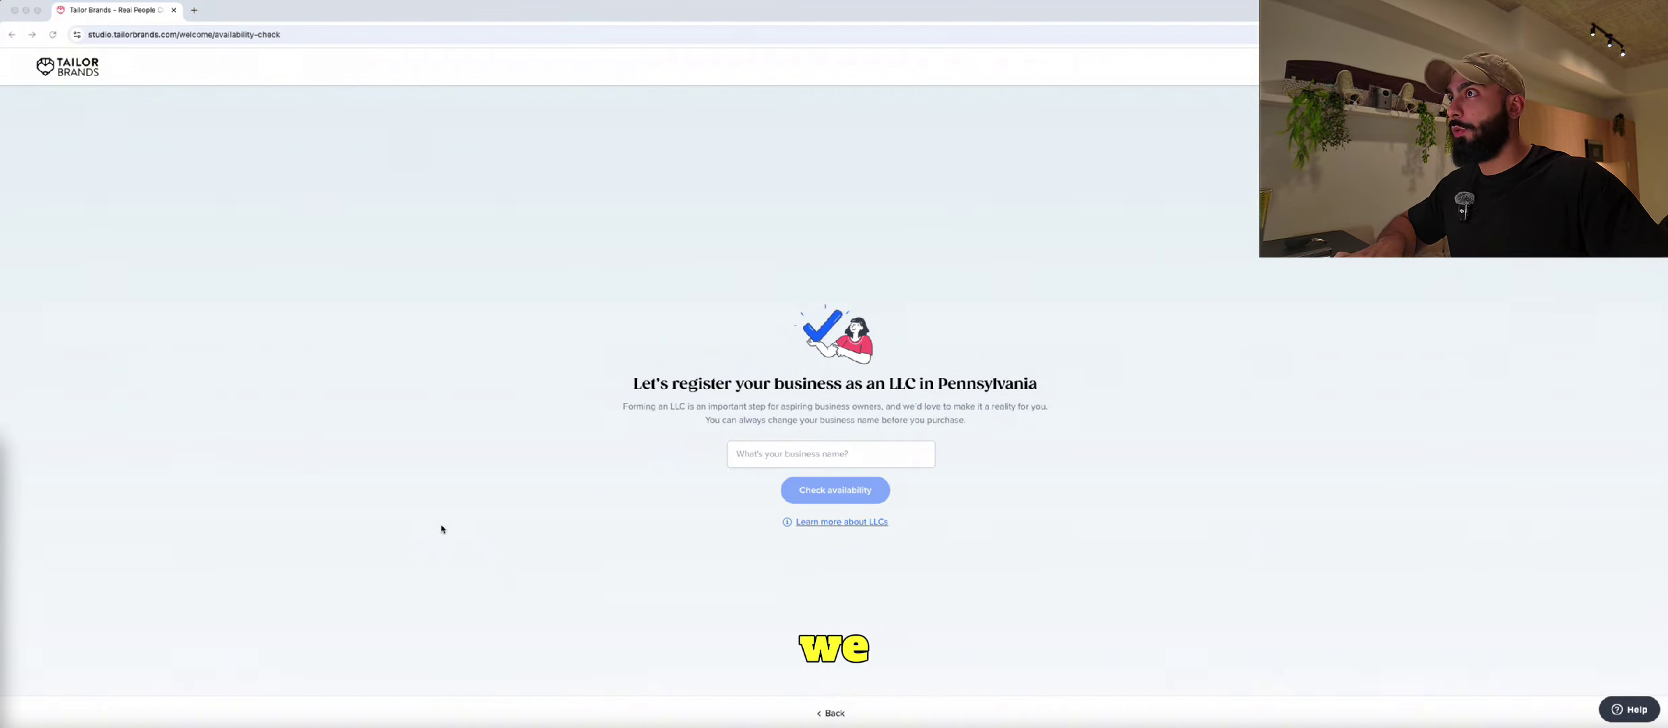
{"action": "left_click", "coordinate": [780, 461]}
{"action": "type", "text": "Midtown Power Seller"}
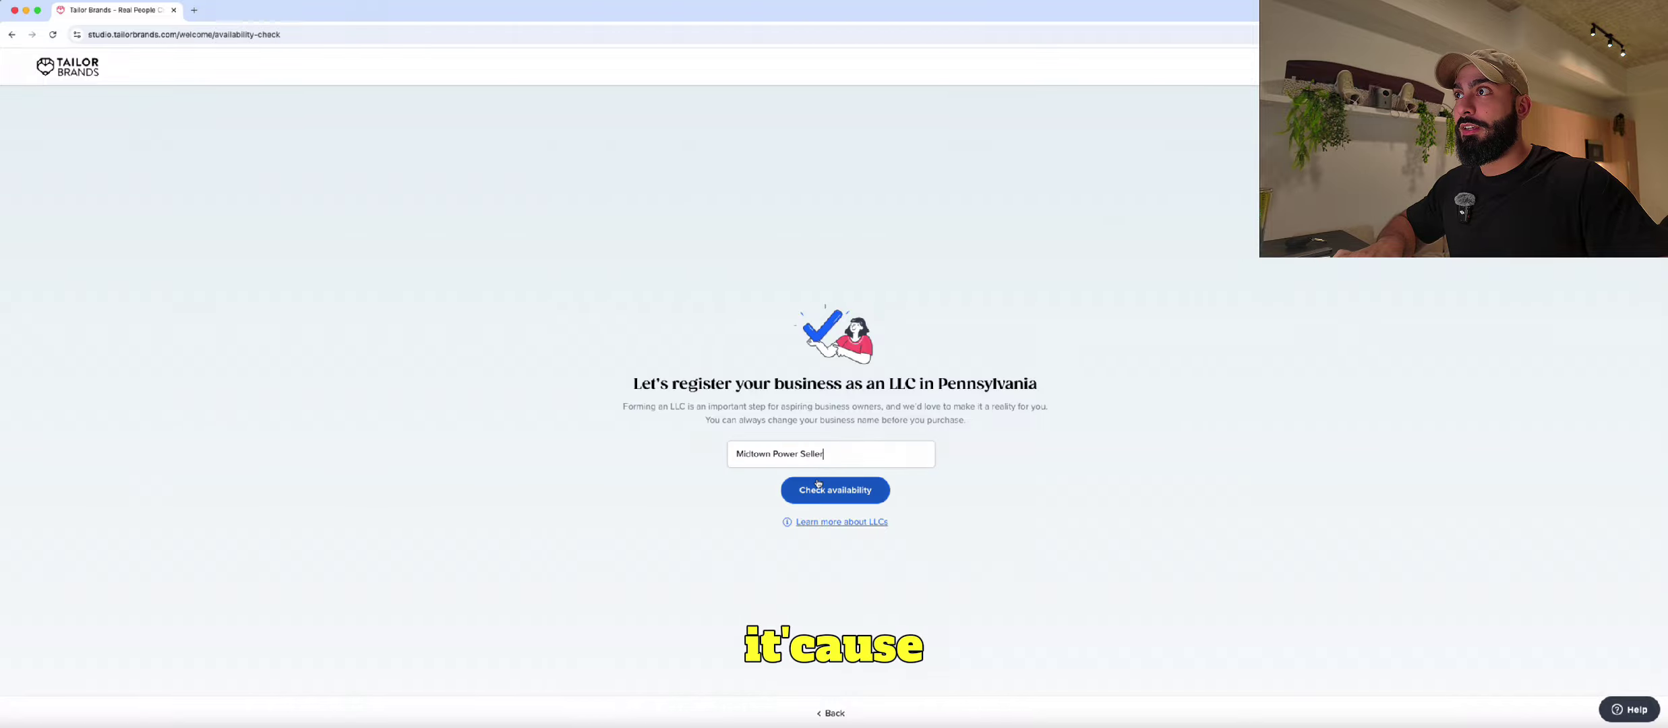
{"action": "left_click", "coordinate": [825, 492]}
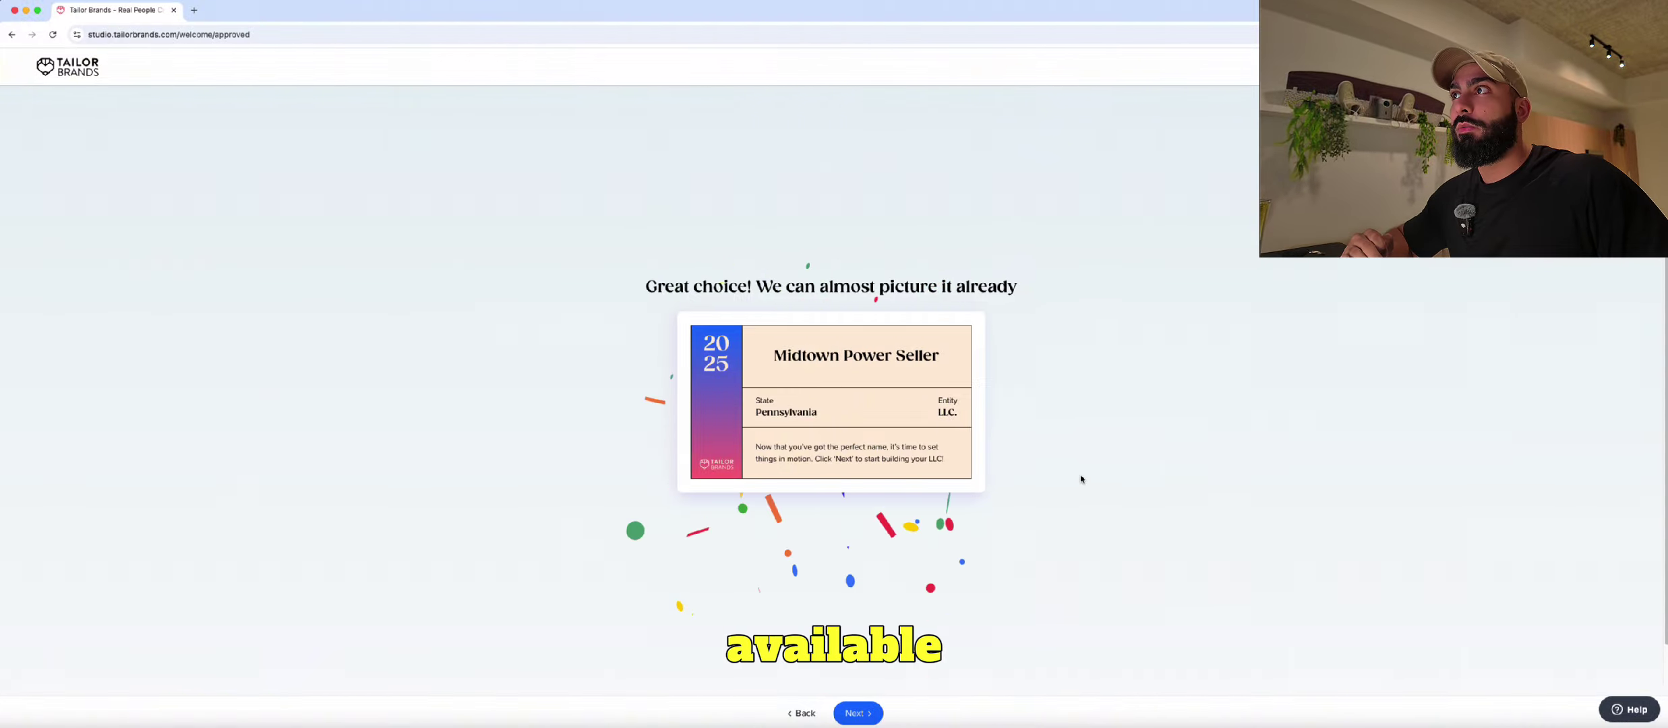
{"action": "left_click", "coordinate": [848, 720]}
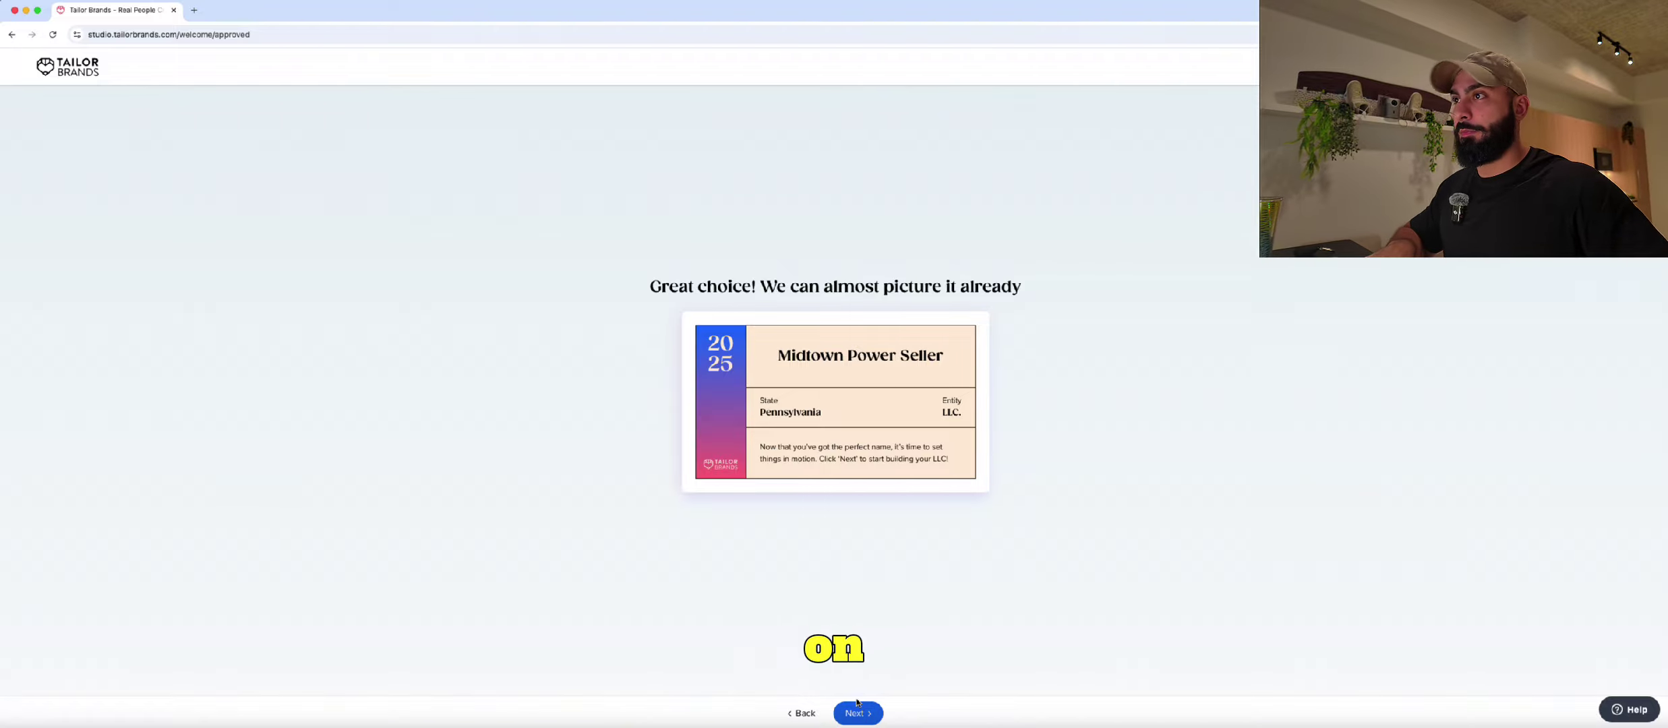
{"action": "left_click", "coordinate": [858, 708]}
{"action": "left_click", "coordinate": [857, 712]}
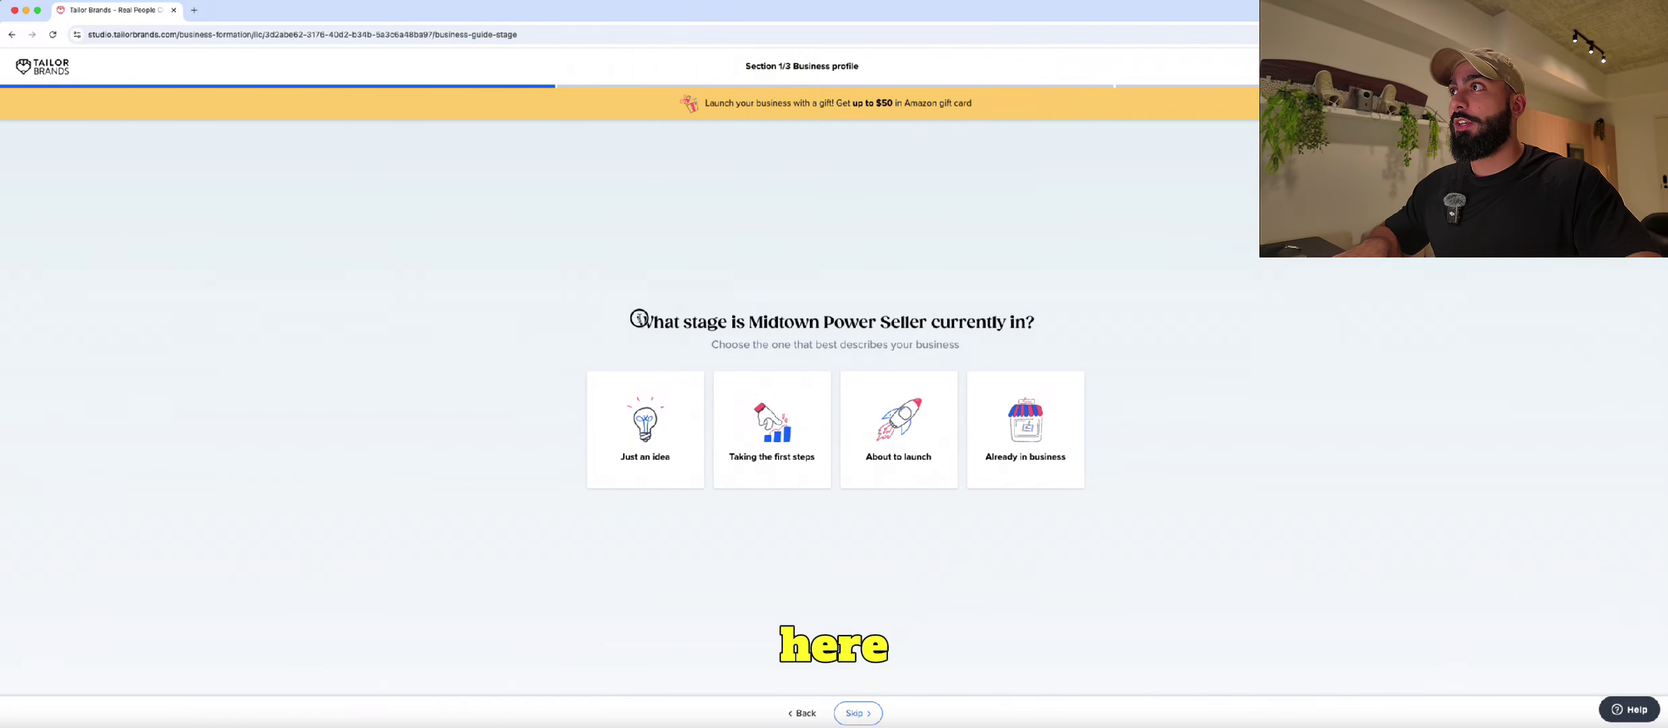
Answer the business stage question with "Already in business" and continue.
{"action": "left_click_drag", "start_coordinate": [639, 318], "coordinate": [720, 325]}
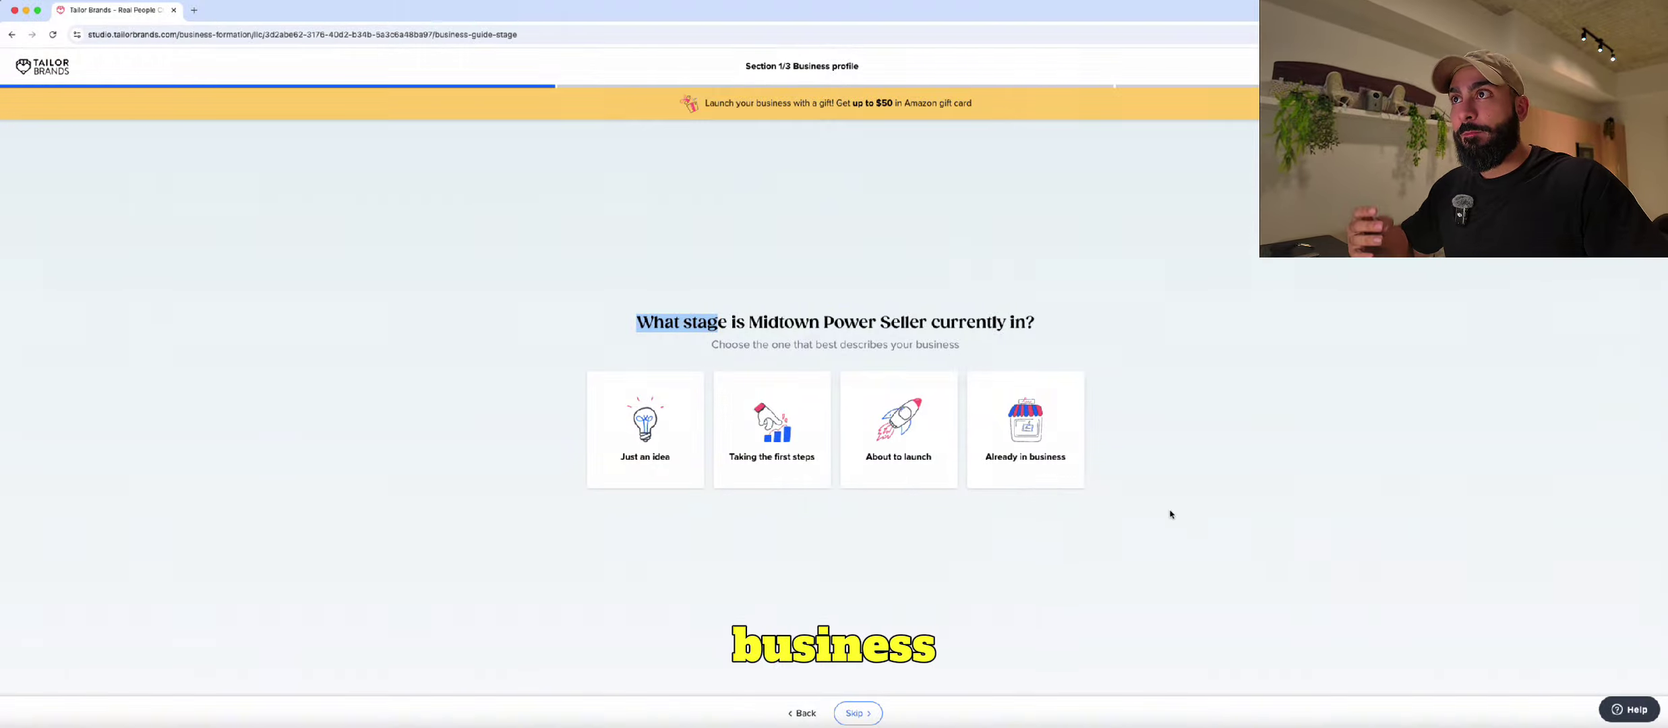
{"action": "left_click", "coordinate": [1048, 485]}
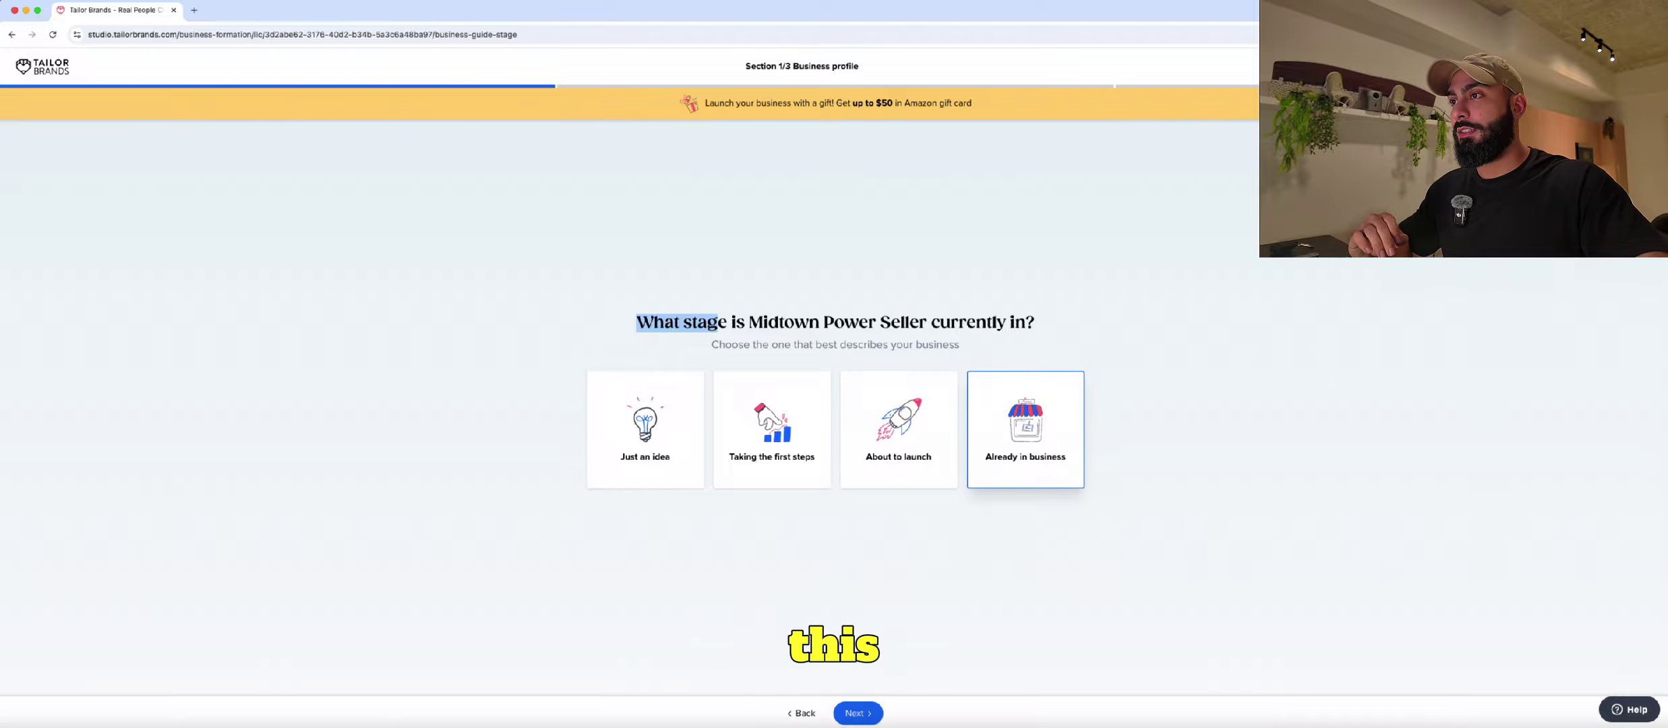
{"action": "left_click", "coordinate": [871, 712]}
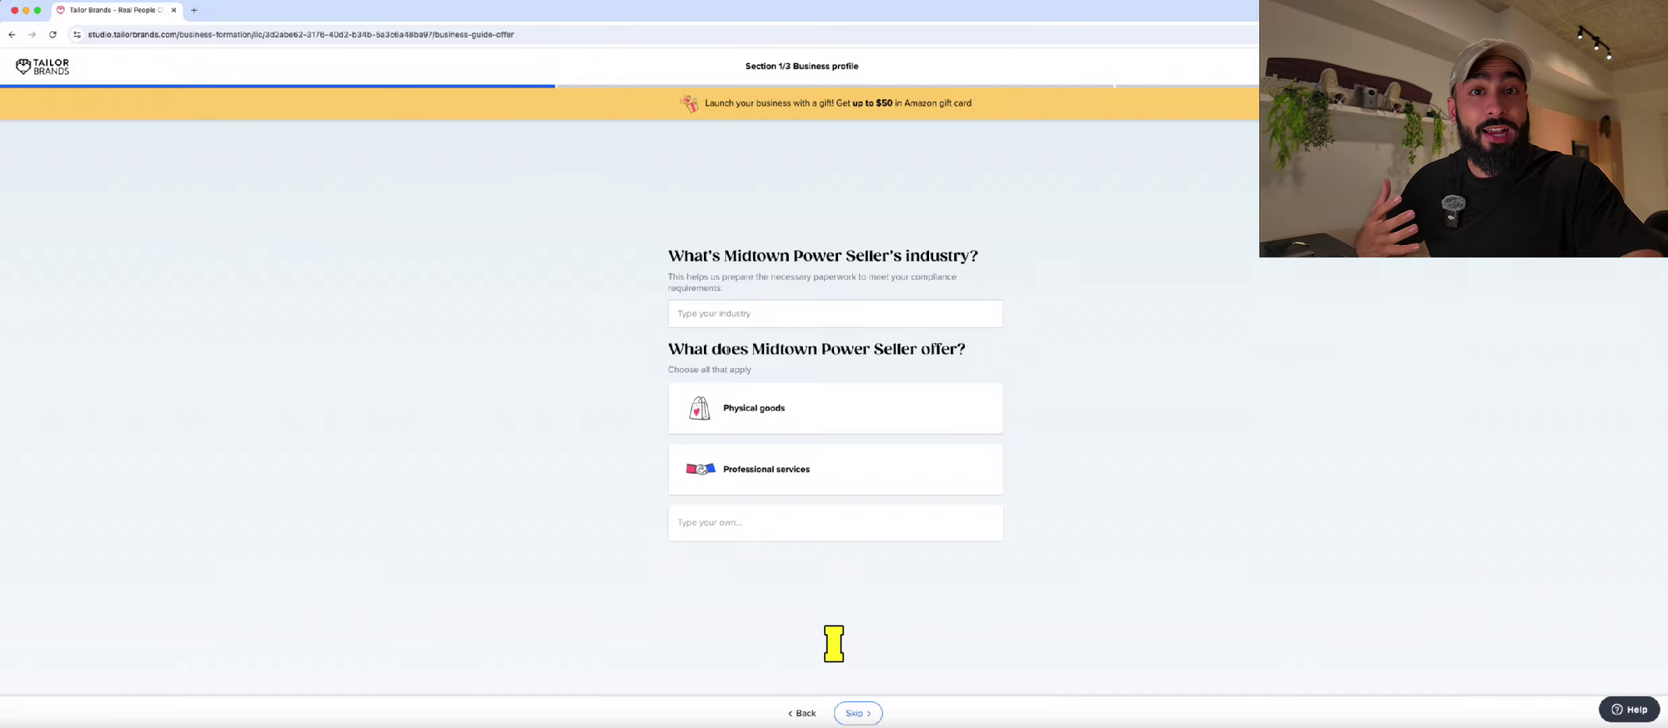
Set the industry to "Amazon sales" with only Physical goods as the offering, and continue.
{"action": "left_click", "coordinate": [748, 317]}
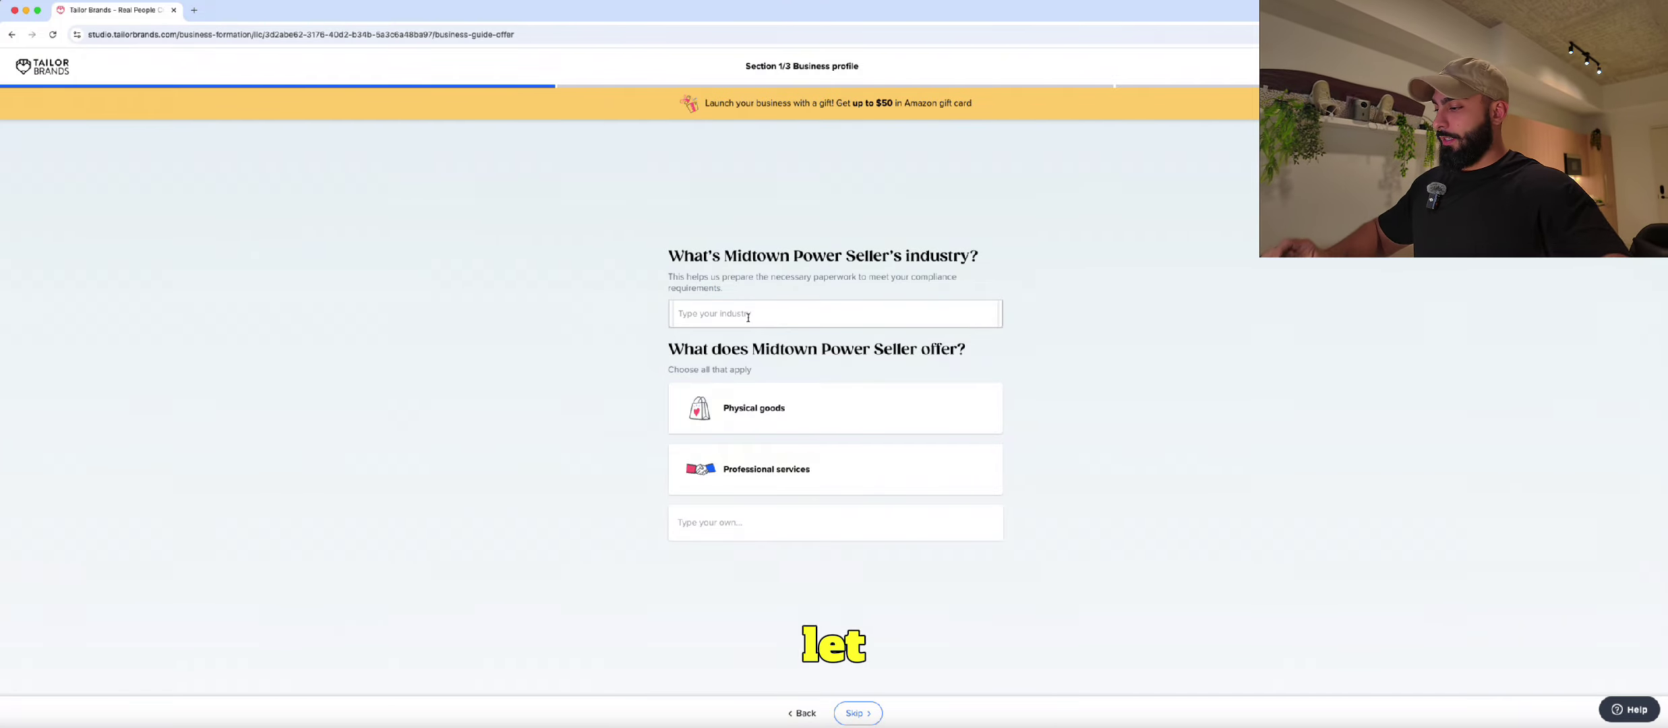
{"action": "type", "text": "ama"}
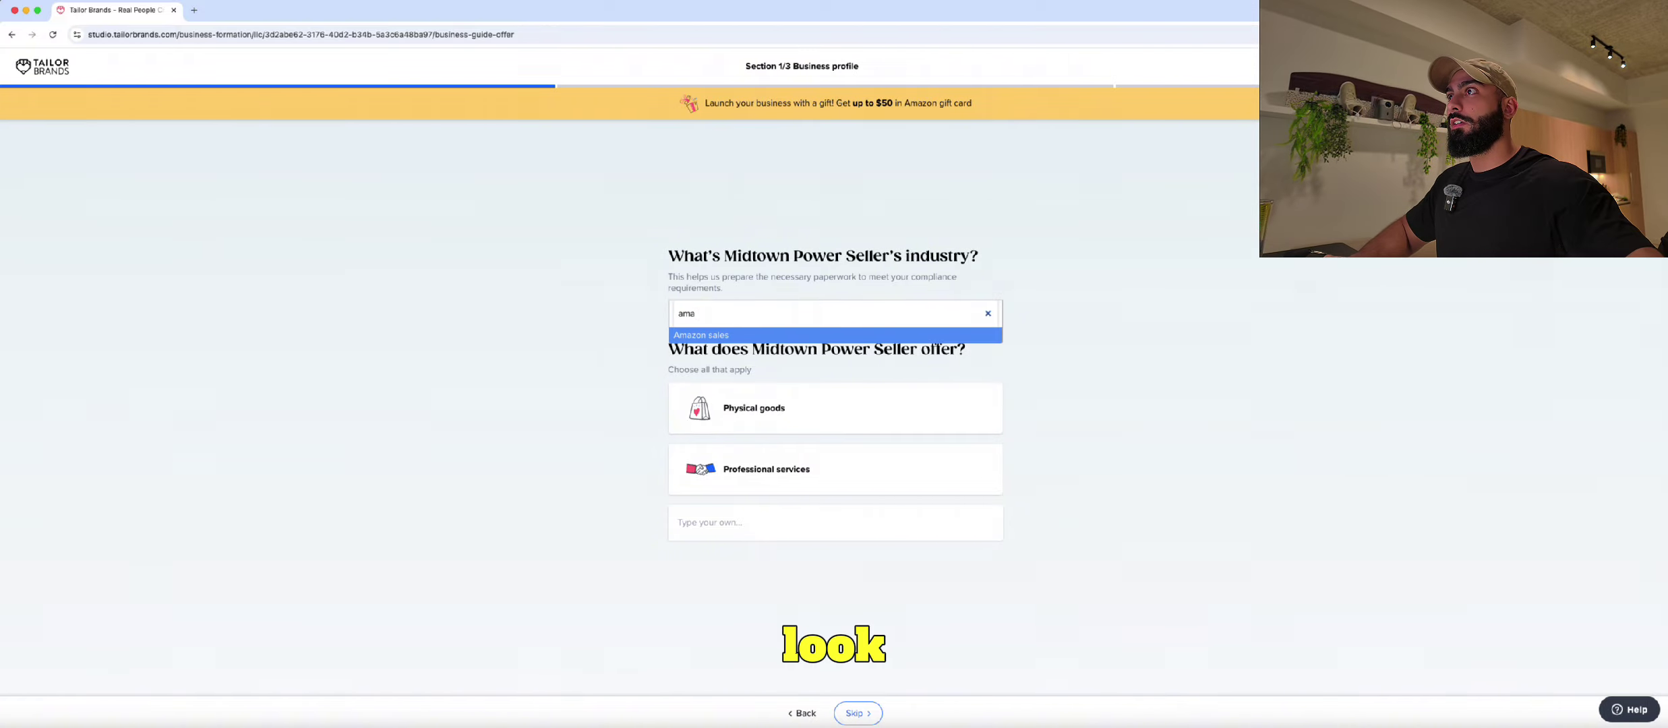
{"action": "left_click", "coordinate": [717, 334]}
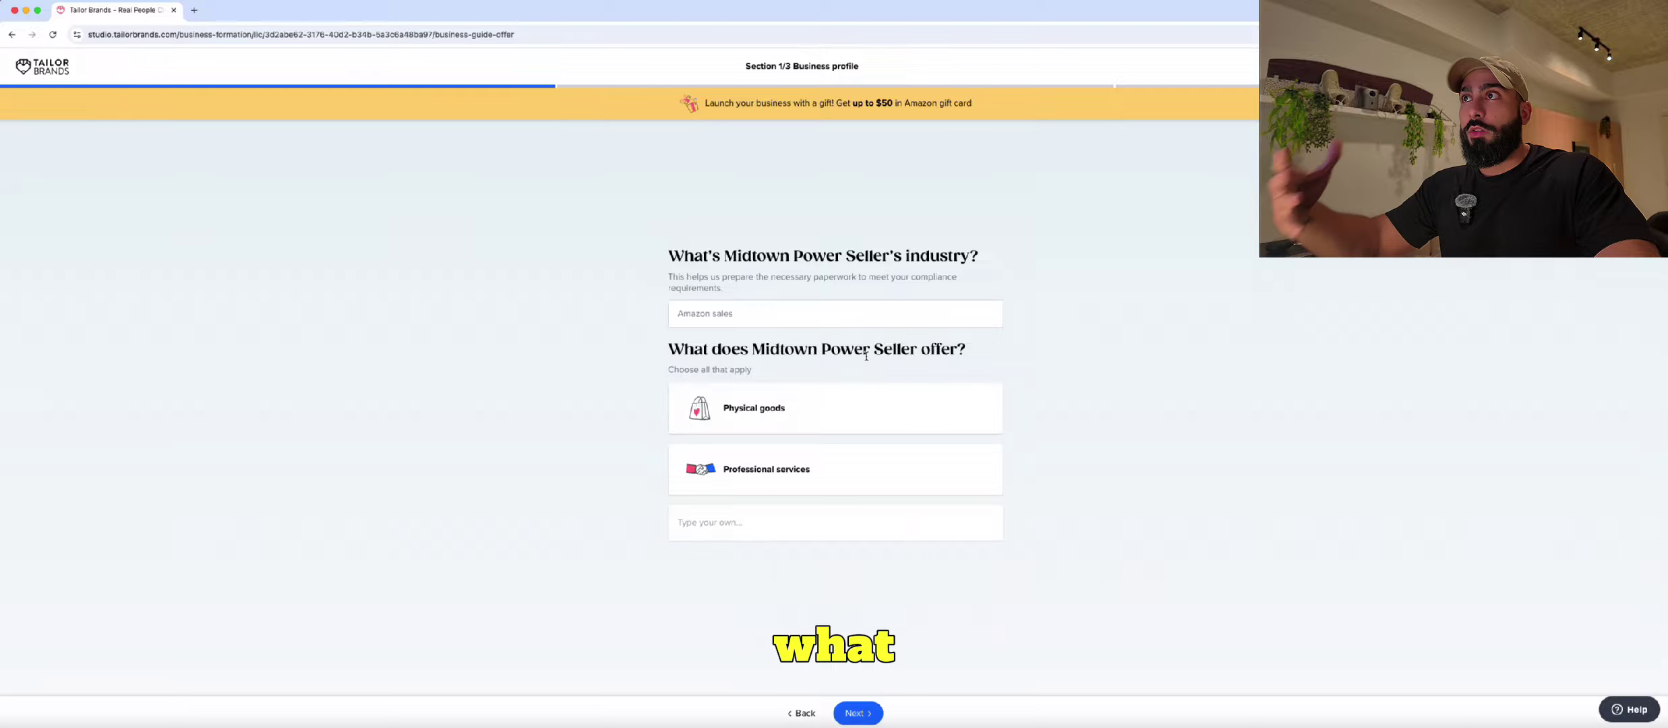
{"action": "left_click", "coordinate": [815, 411]}
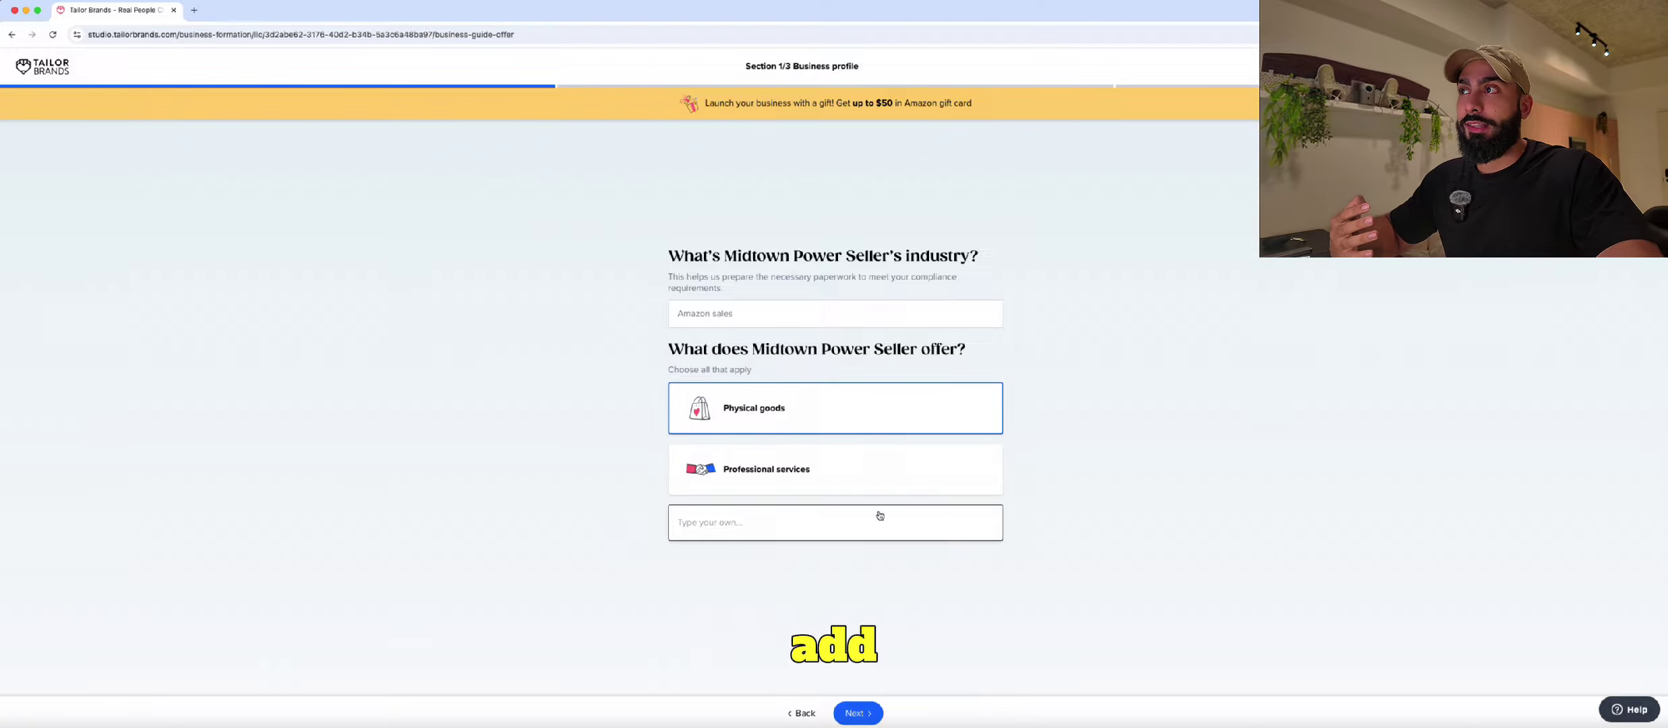
{"action": "left_click", "coordinate": [867, 473]}
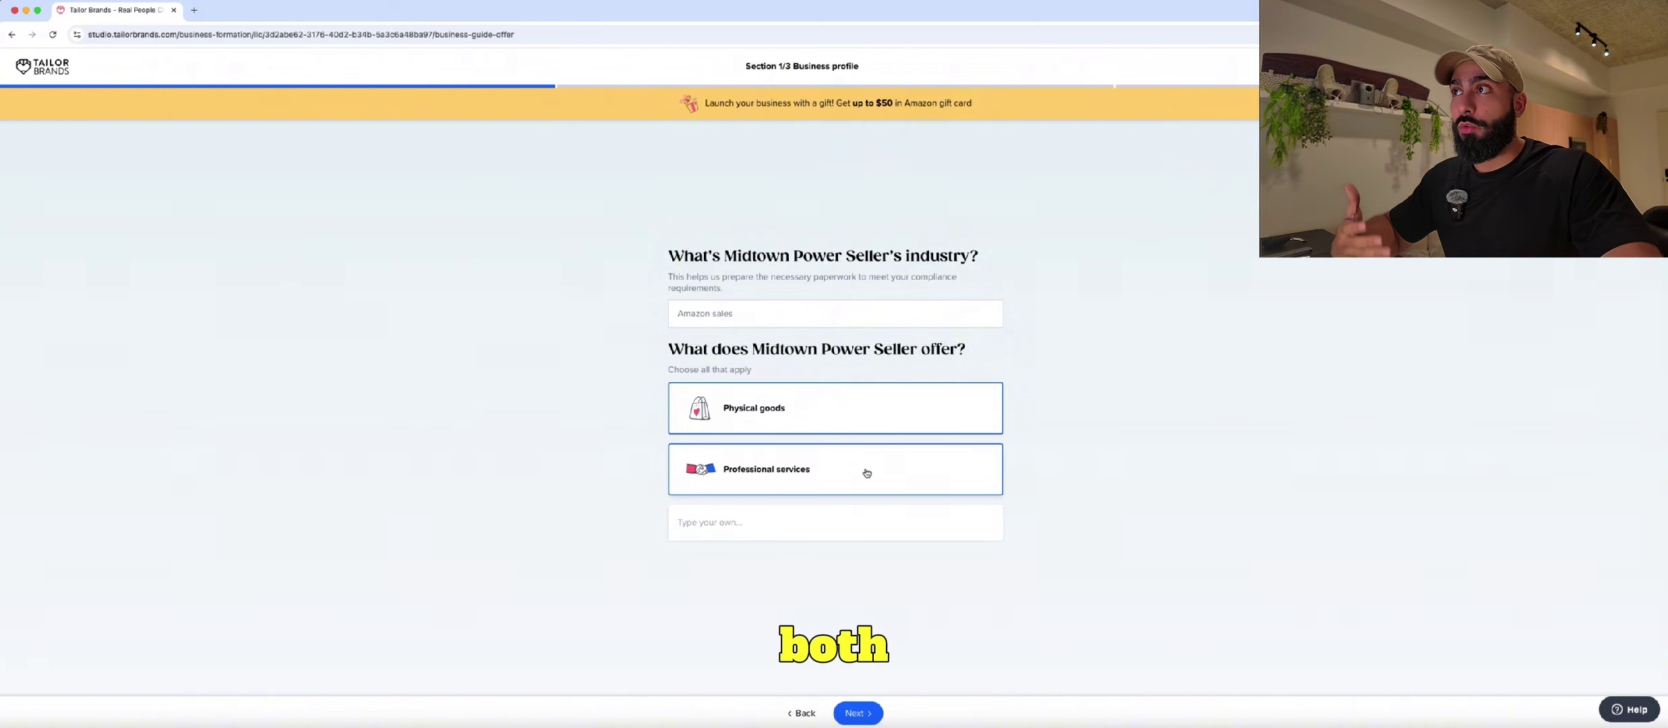
{"action": "left_click", "coordinate": [826, 477]}
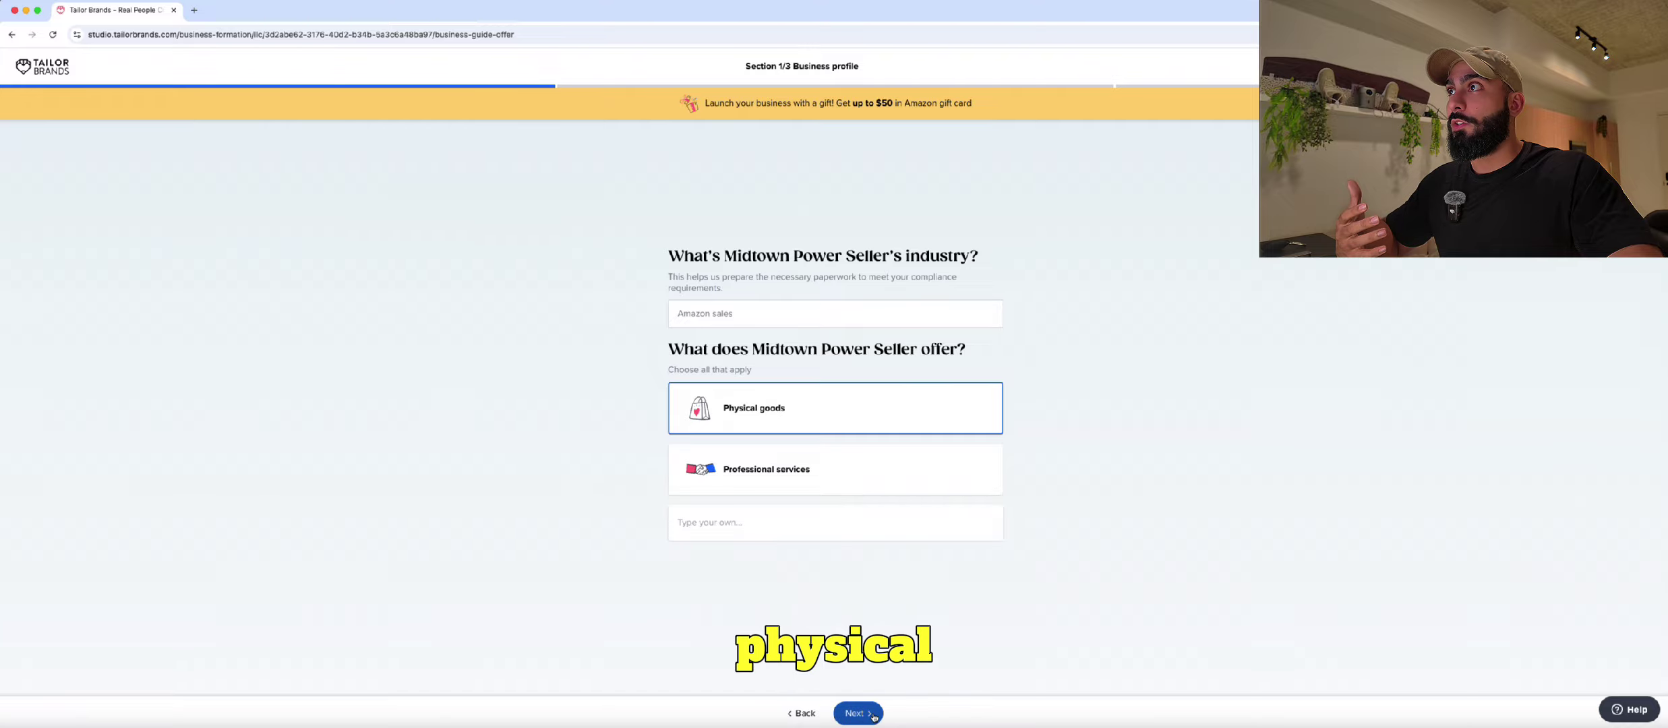
{"action": "left_click", "coordinate": [870, 715]}
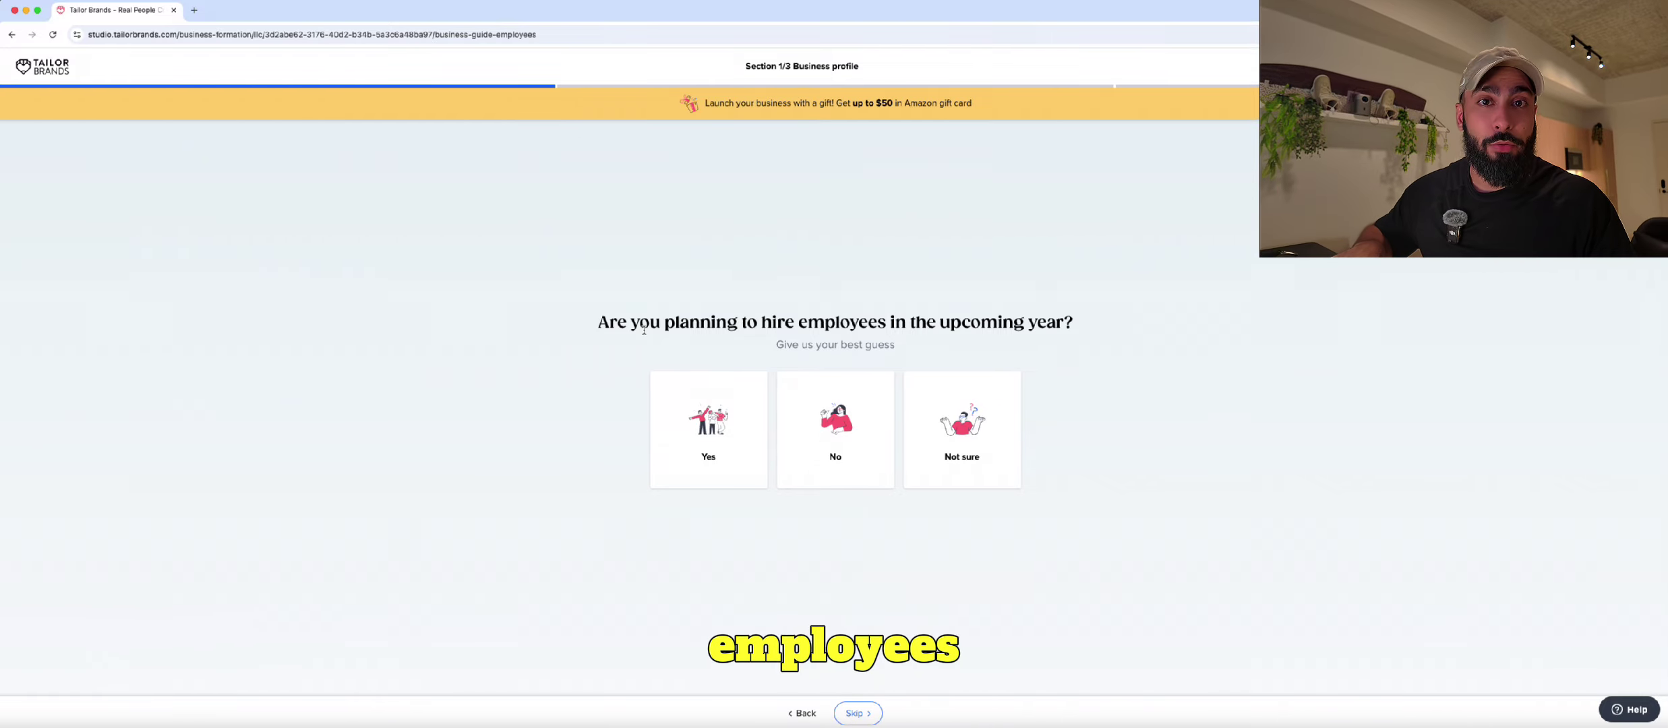
Answer "Not sure" to hiring employees and "I don't know yet" to the annual income goal.
{"action": "left_click", "coordinate": [992, 442]}
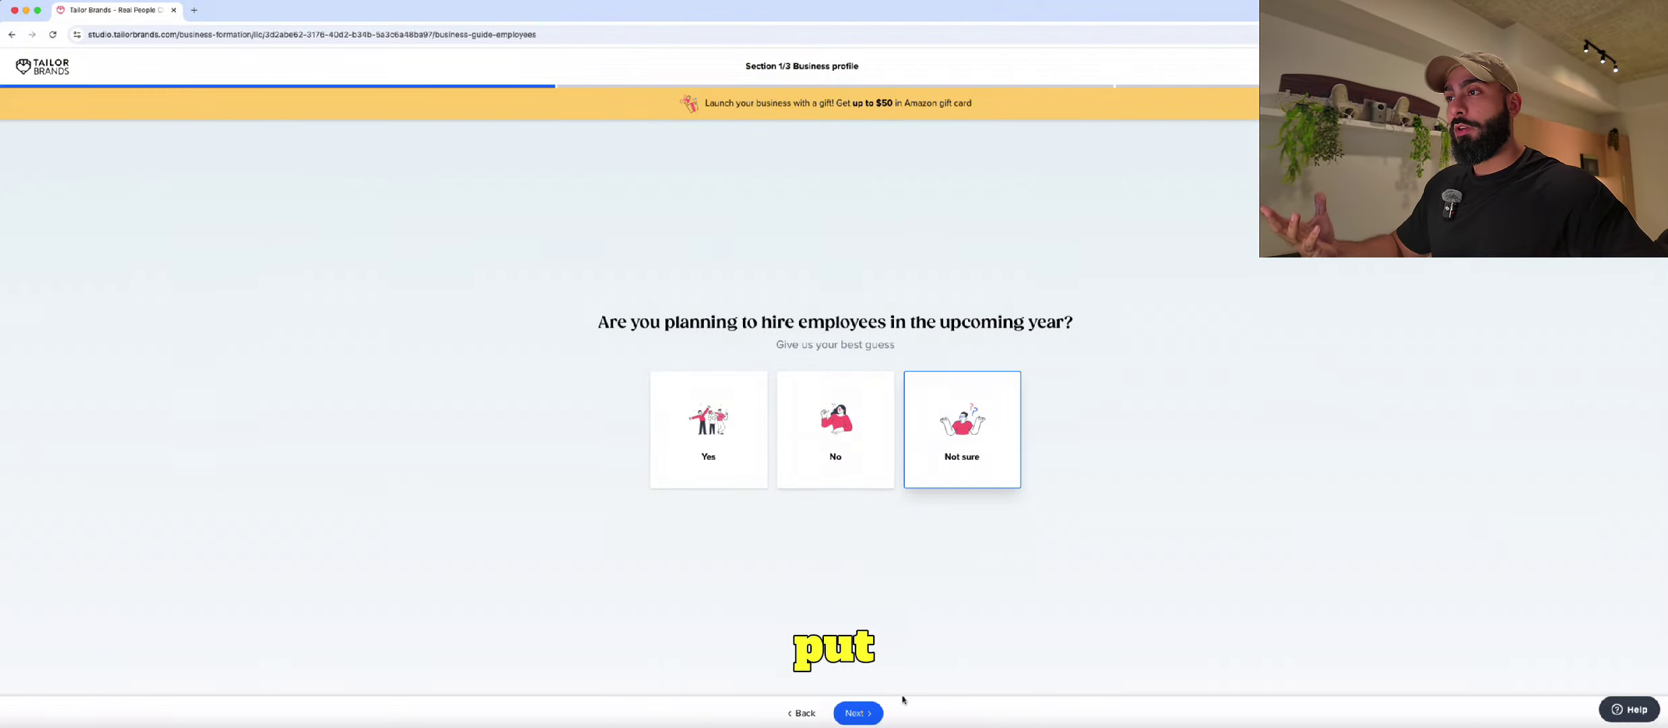
{"action": "left_click", "coordinate": [857, 712]}
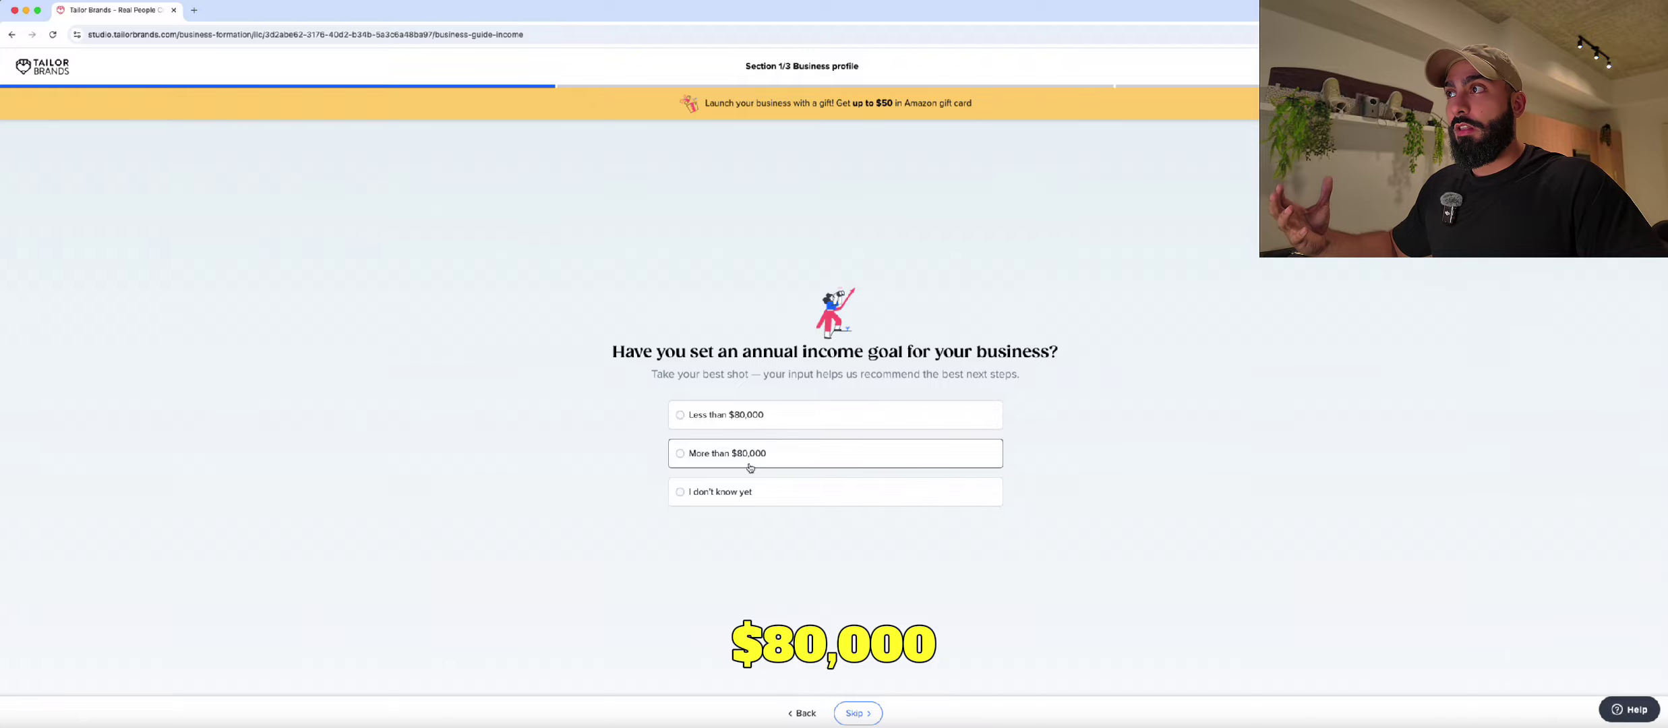
{"action": "left_click", "coordinate": [674, 496]}
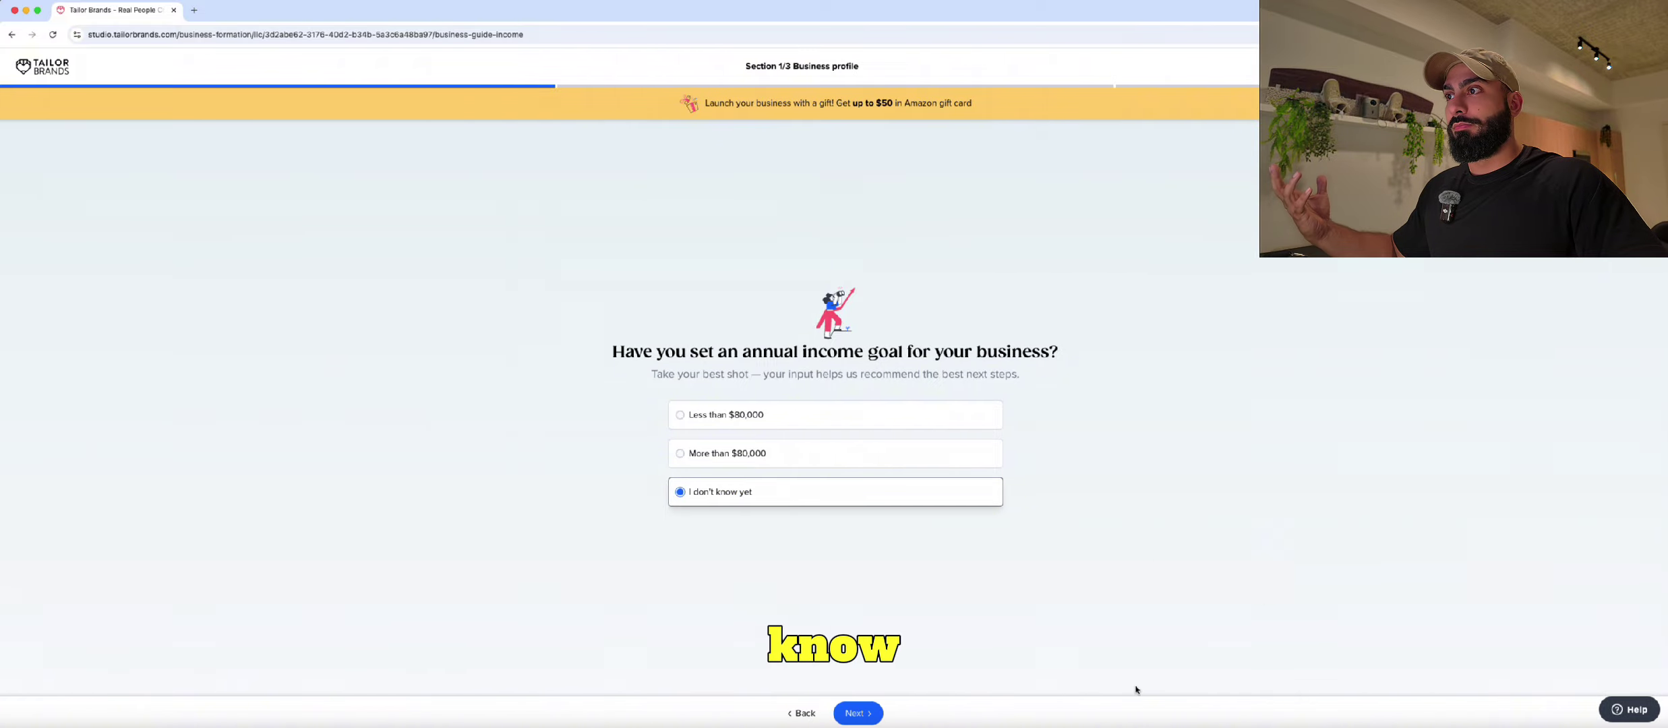
{"action": "left_click", "coordinate": [866, 714]}
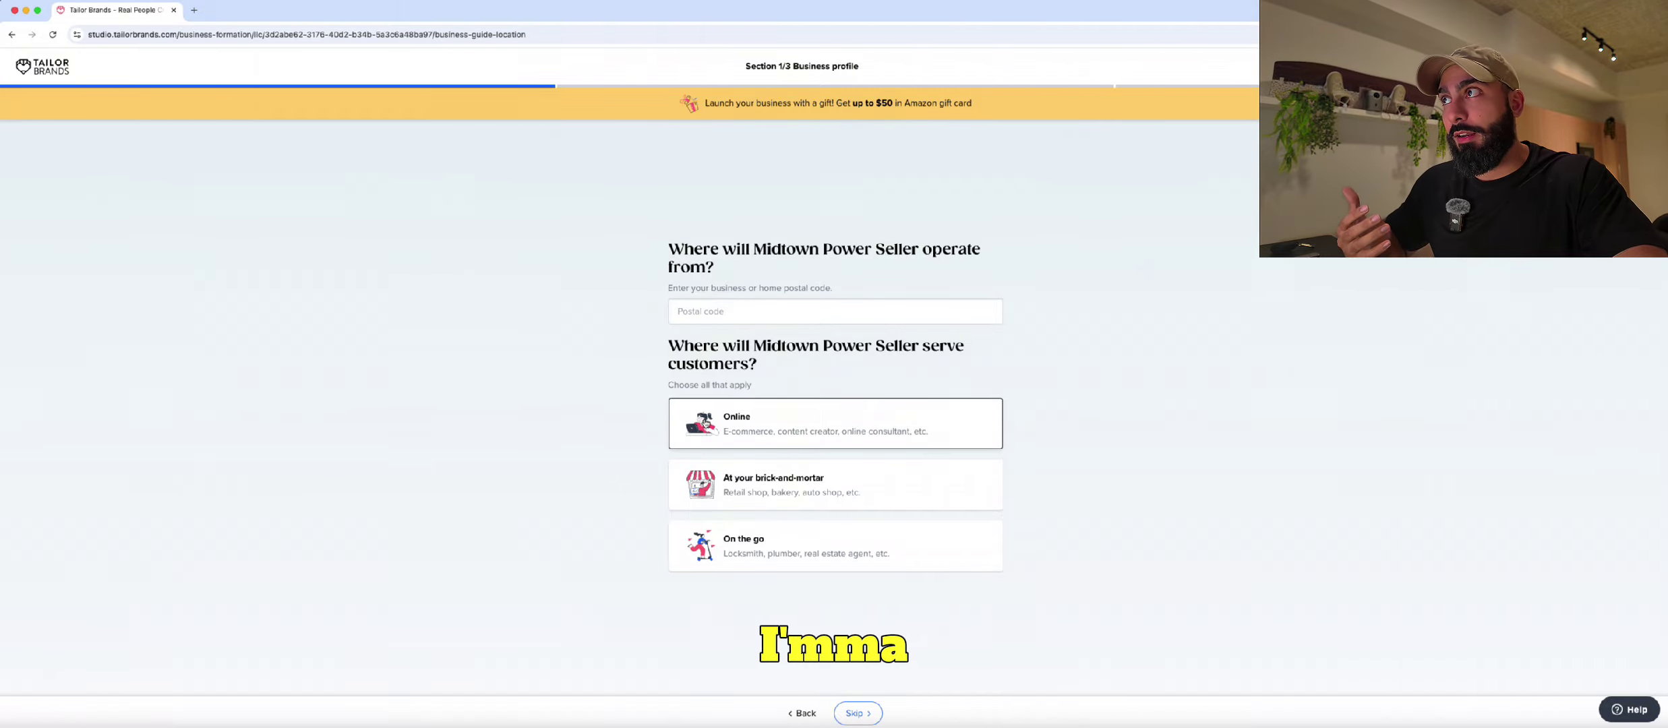
Choose only Online for where customers are served, leaving the postal code blank, and submit LLC as the business plan.
{"action": "left_click", "coordinate": [705, 422]}
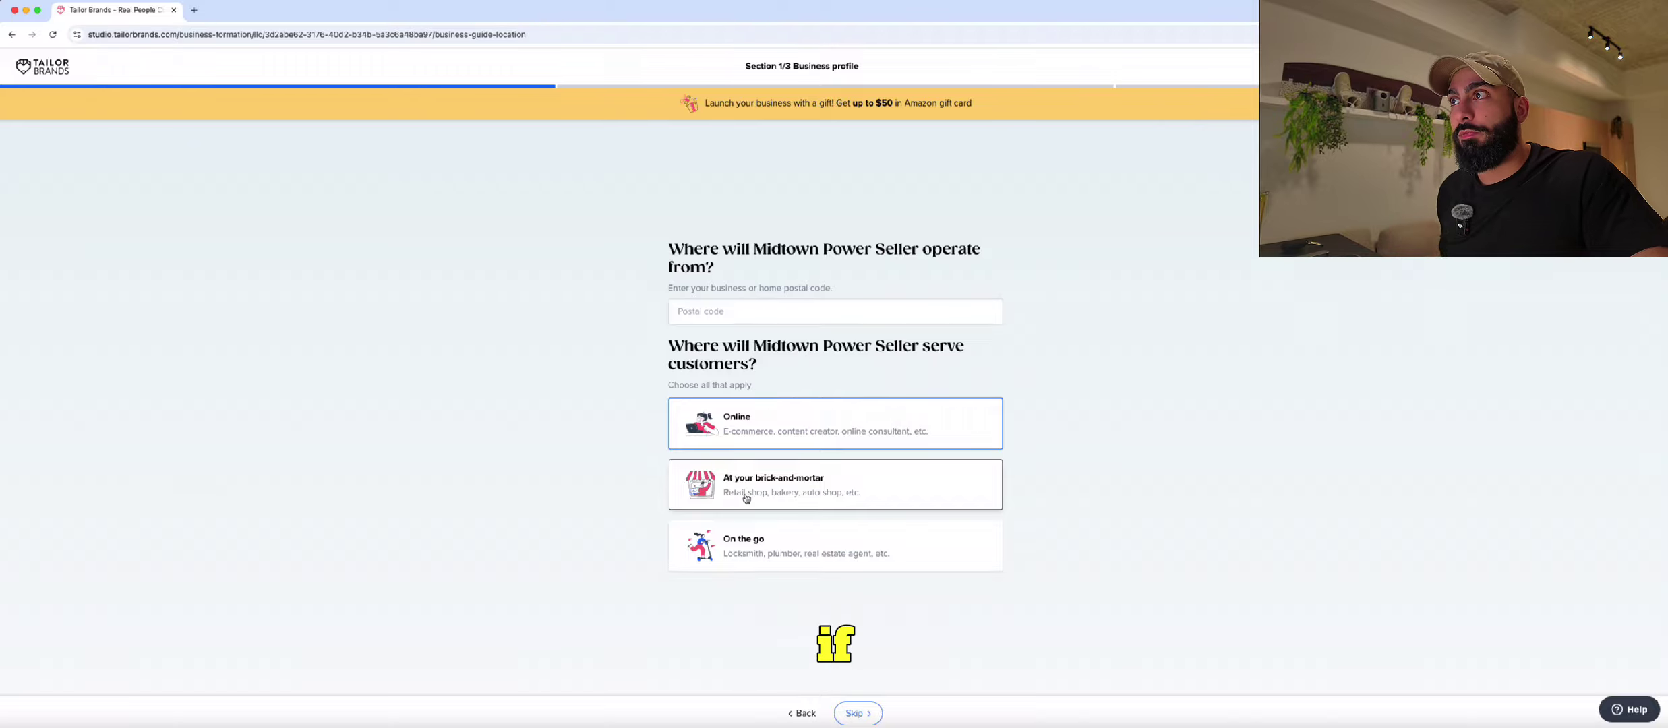
{"action": "left_click", "coordinate": [796, 497]}
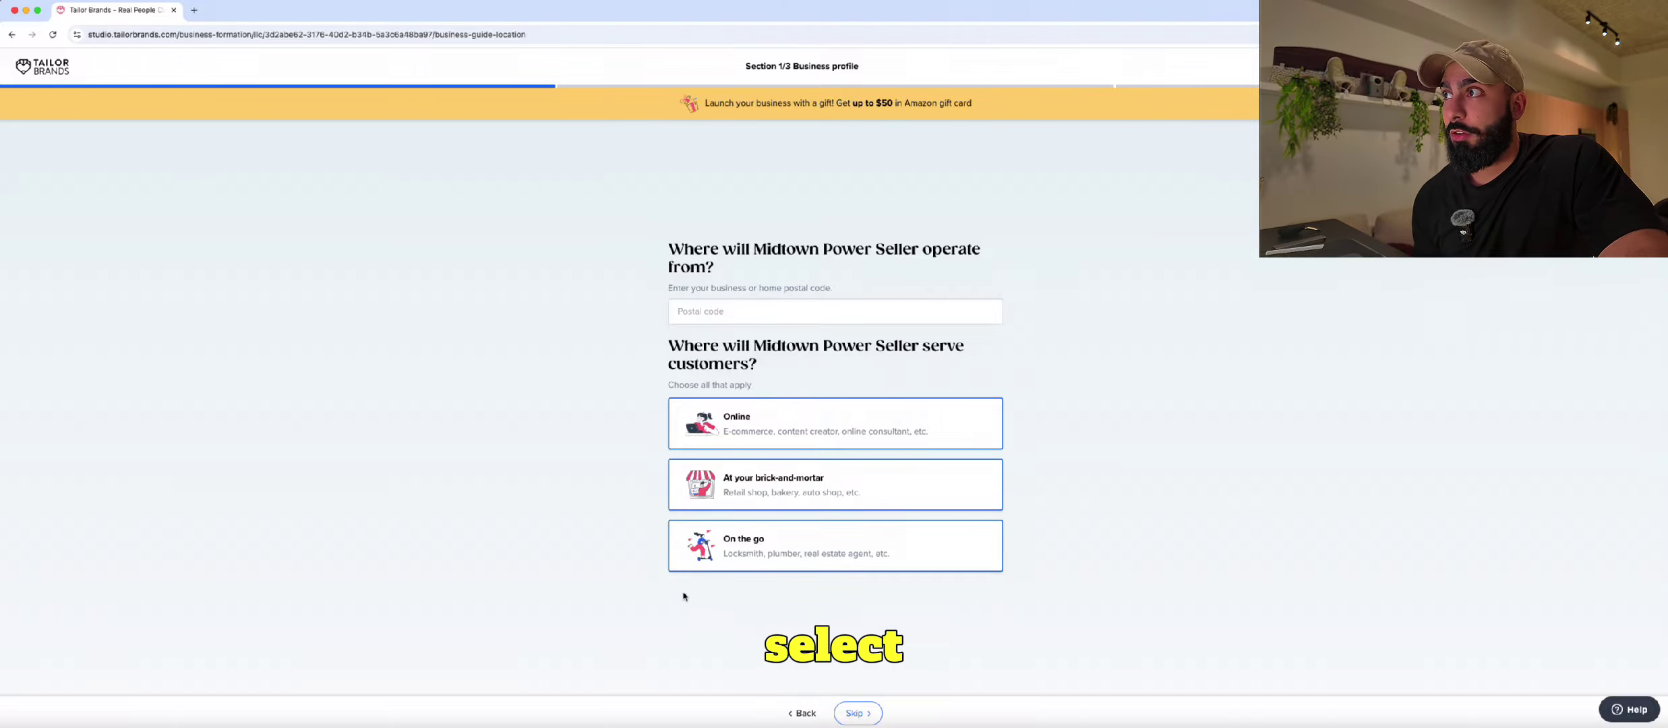
{"action": "left_click", "coordinate": [772, 499]}
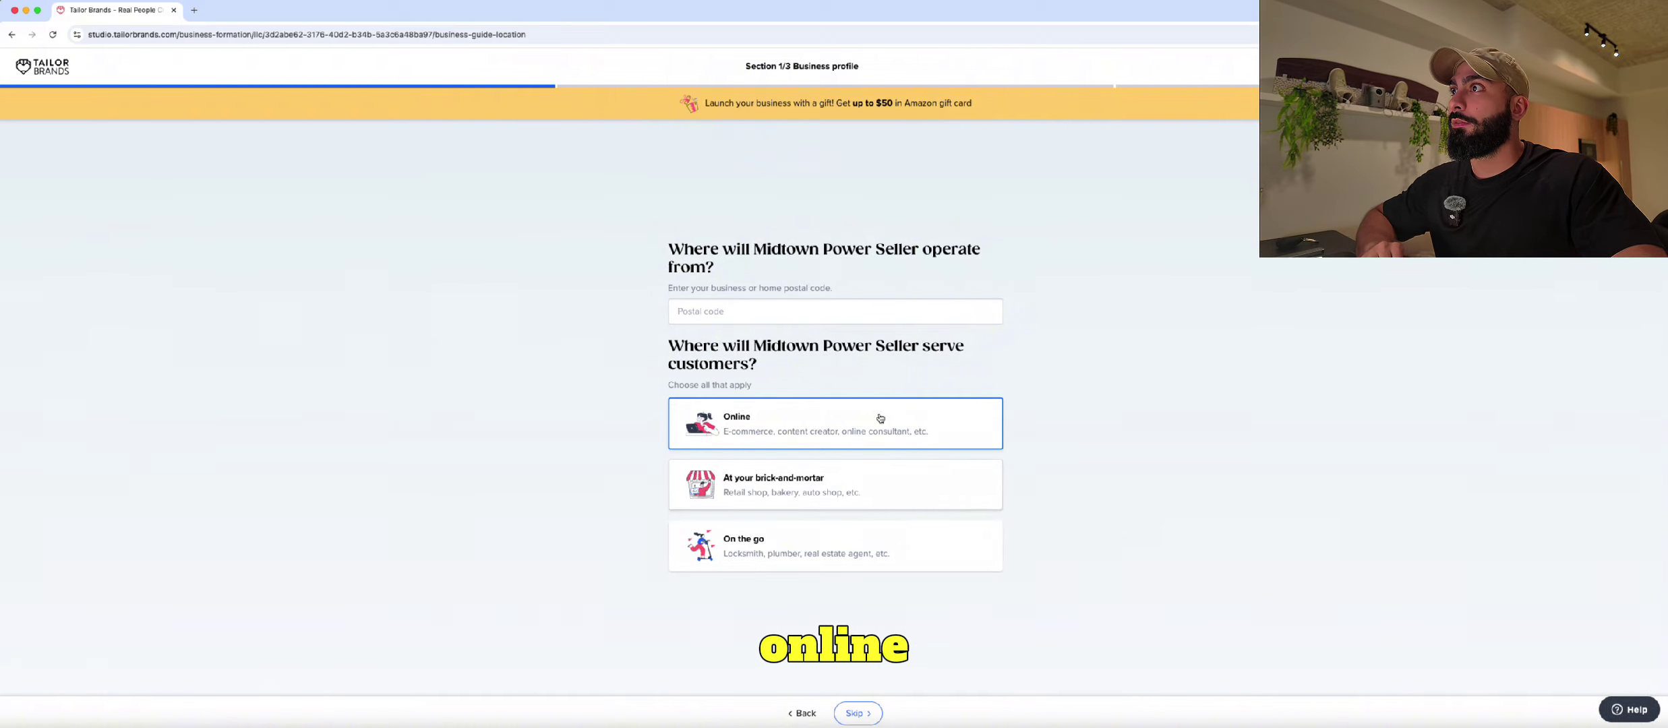
{"action": "left_click", "coordinate": [856, 713]}
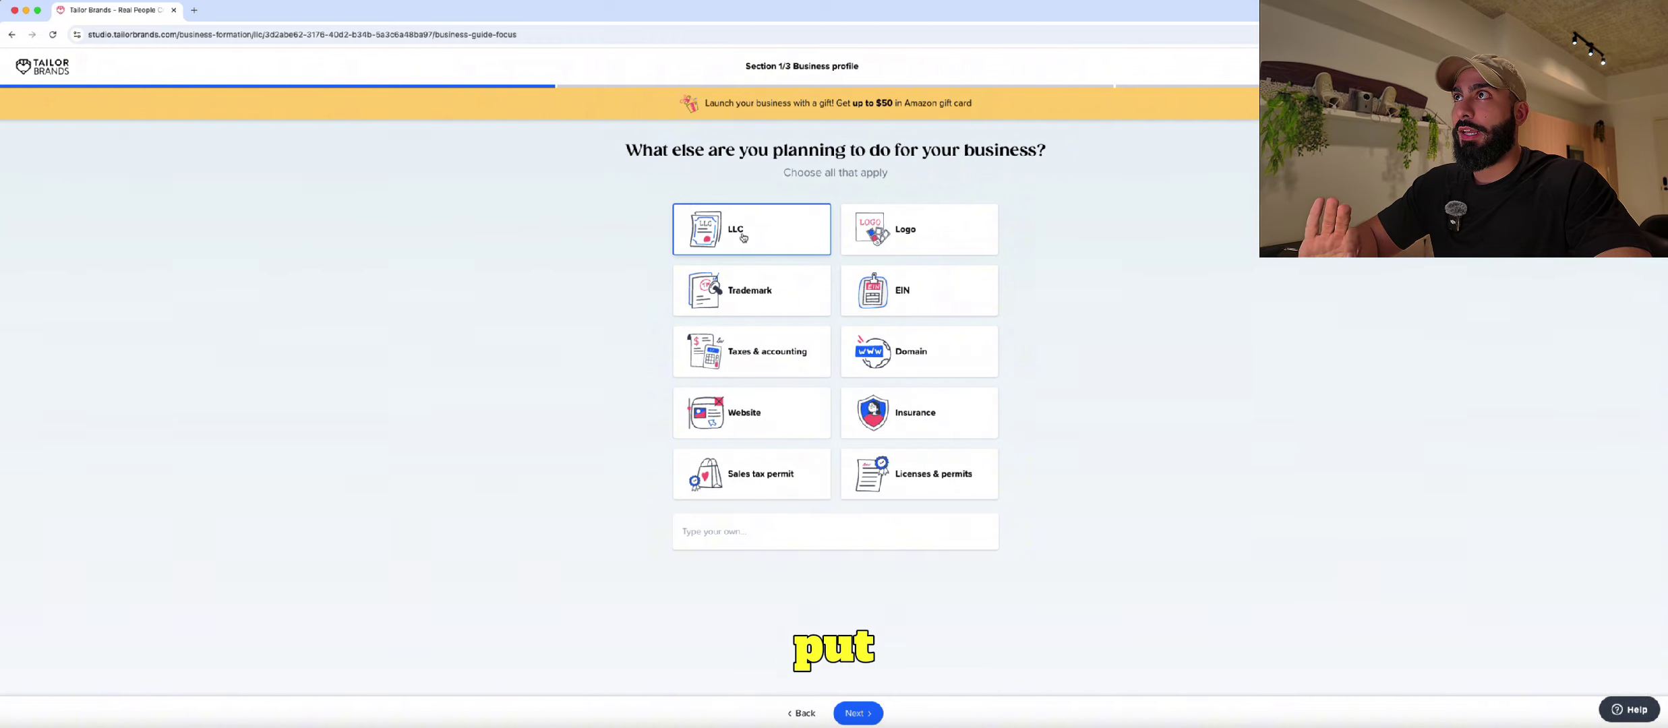
{"action": "left_click", "coordinate": [872, 715]}
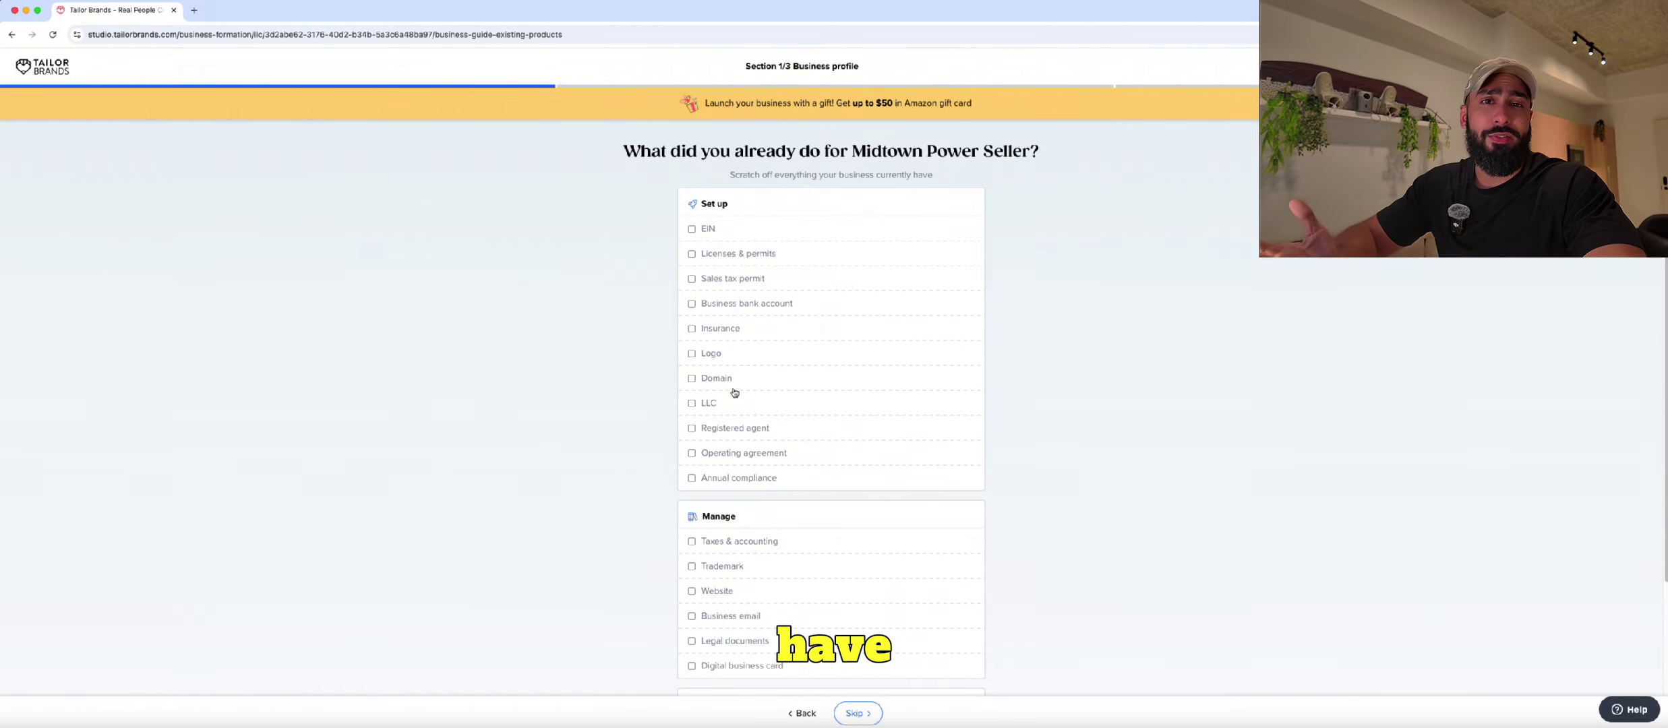
Skip the checklist of things already done and give YouTube as the discovery source.
{"action": "left_click", "coordinate": [856, 714]}
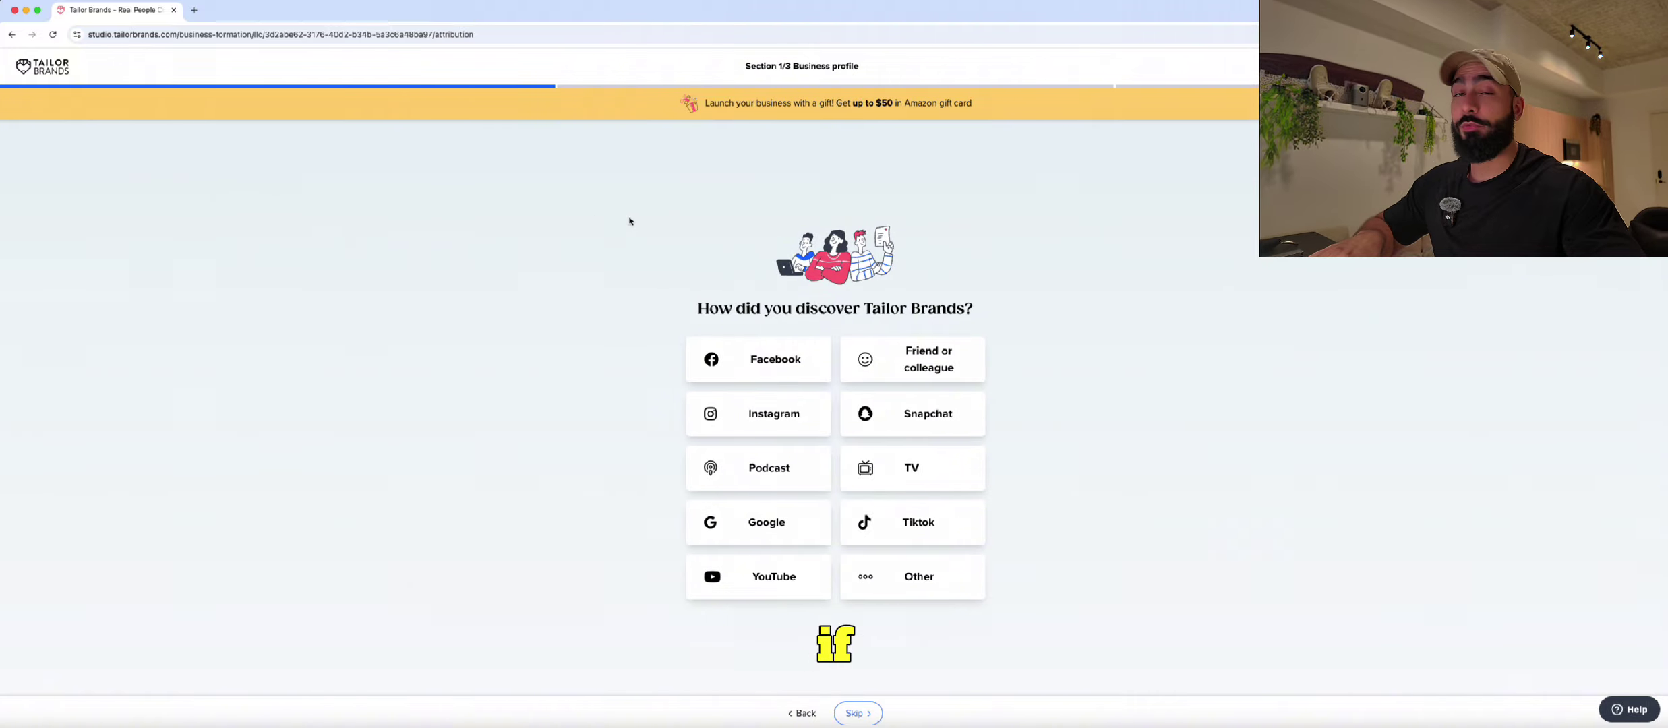
{"action": "left_click", "coordinate": [752, 592]}
{"action": "left_click", "coordinate": [855, 722]}
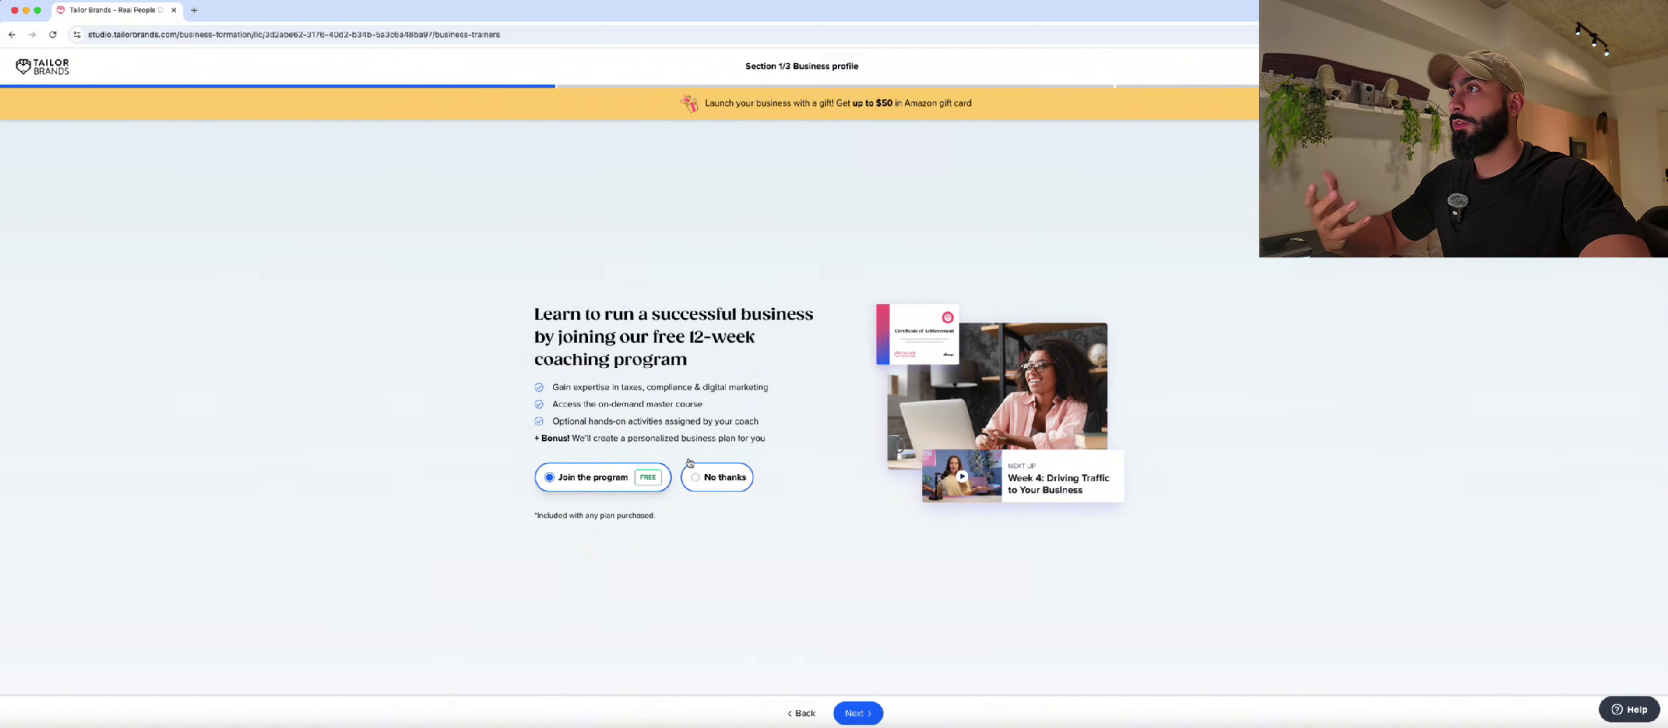
Decline the free 12-week coaching program with "No thanks" and continue.
{"action": "left_click_drag", "start_coordinate": [653, 341], "coordinate": [695, 340]}
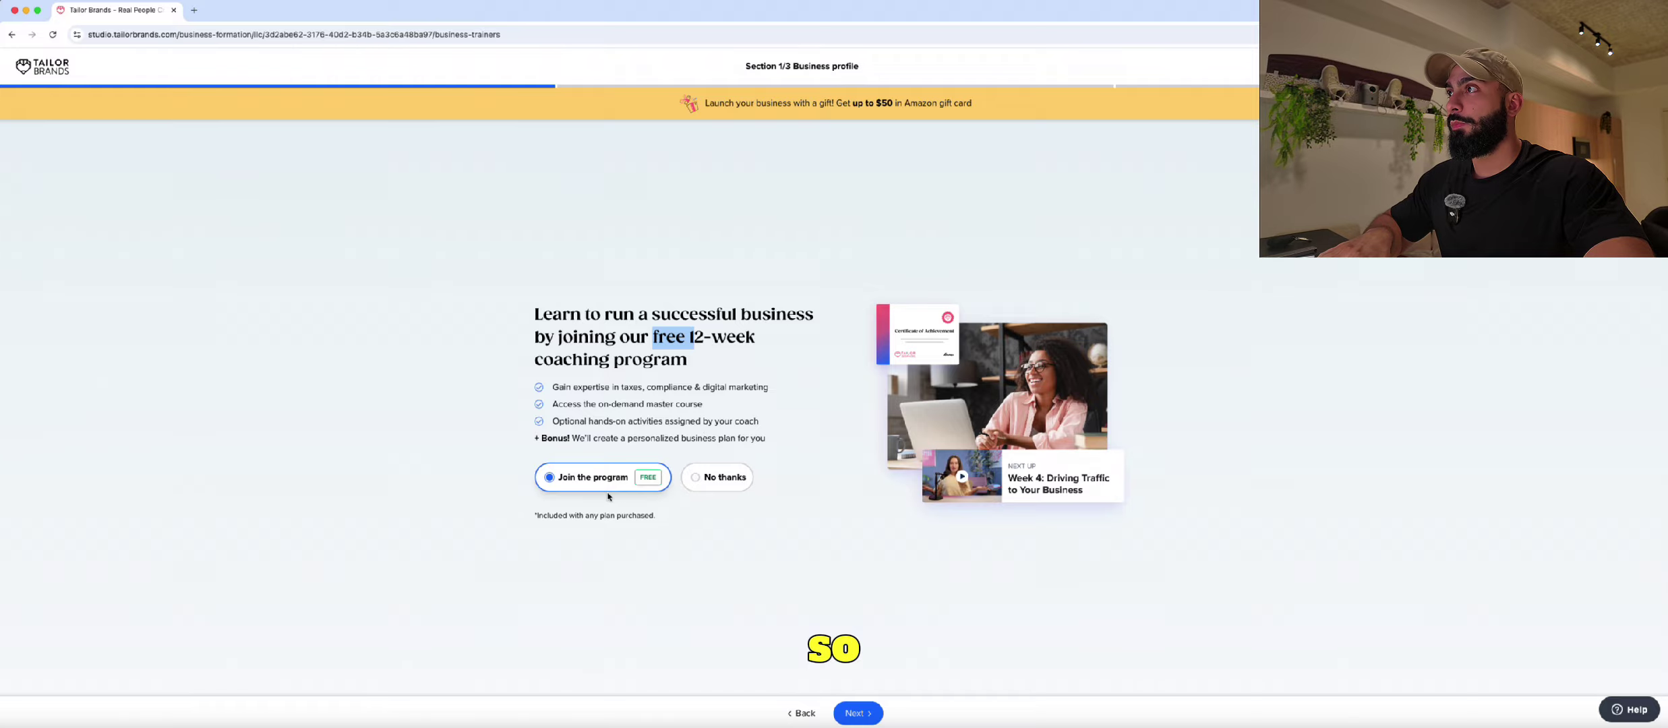
{"action": "left_click", "coordinate": [697, 483]}
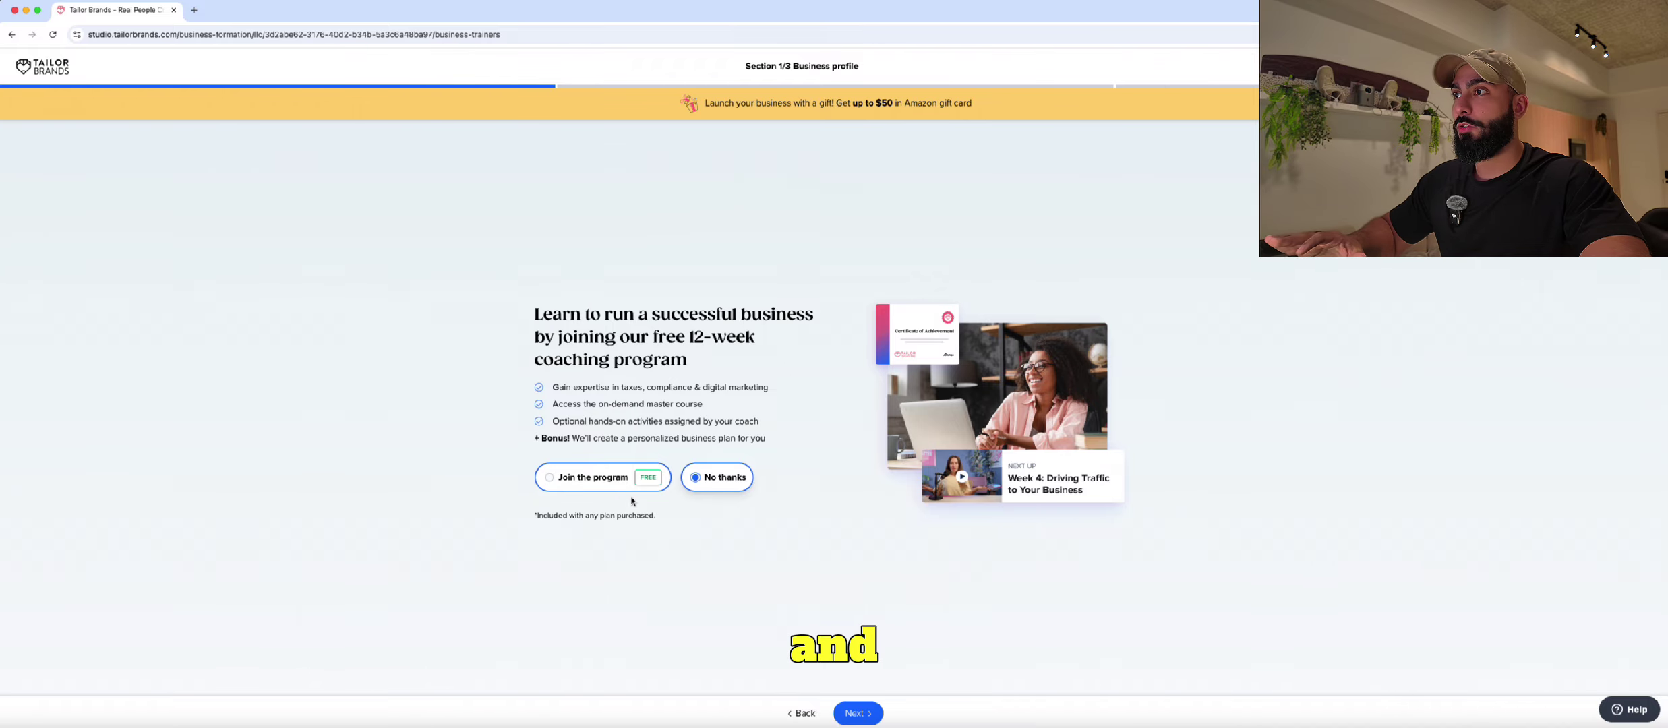
{"action": "left_click", "coordinate": [858, 713]}
Fill in the contact's first name, last name, phone number, email address and account password, and submit the contact info.
{"action": "left_click", "coordinate": [757, 471]}
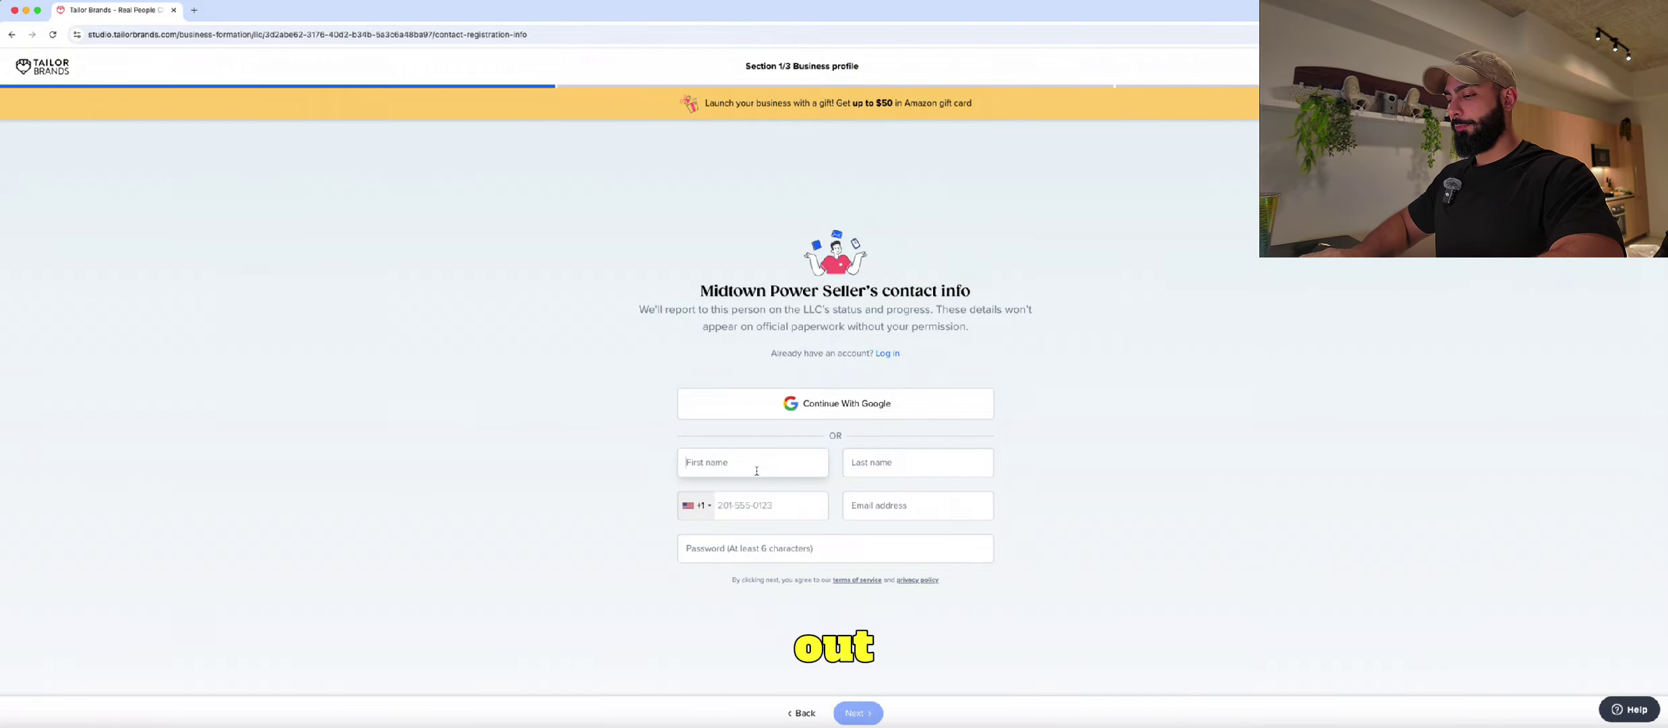
{"action": "type", "text": "joawph"}
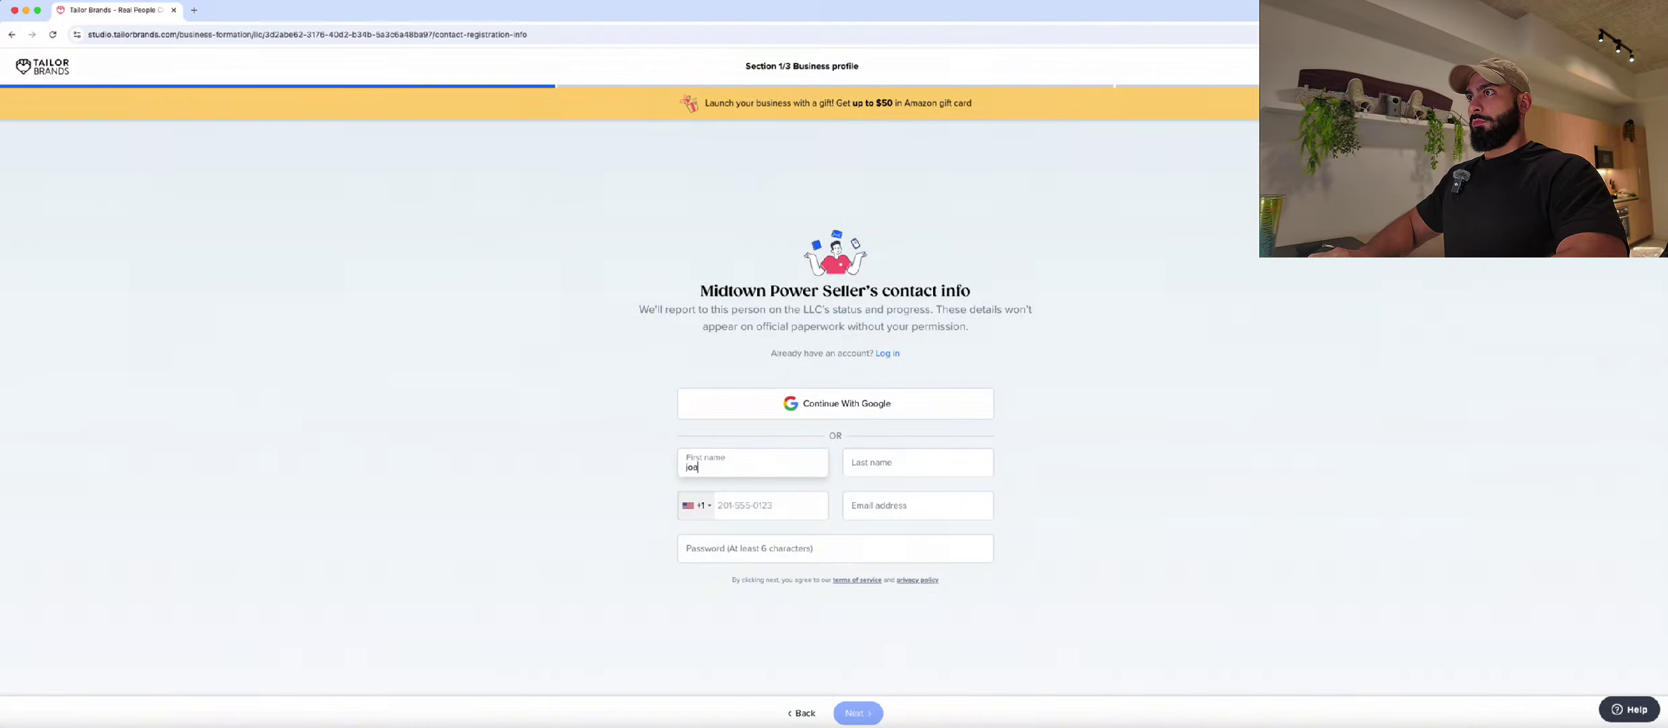
{"action": "key", "text": "BackSpace"}
{"action": "key", "text": "BackSpace"}
{"action": "key", "text": "BackSpace"}
{"action": "key", "text": "BackSpace"}
{"action": "key", "text": "BackSpace"}
{"action": "key", "text": "BackSpace"}
{"action": "type", "text": "J"}
{"action": "key", "text": "Caps_Lock"}
{"action": "type", "text": "os"}
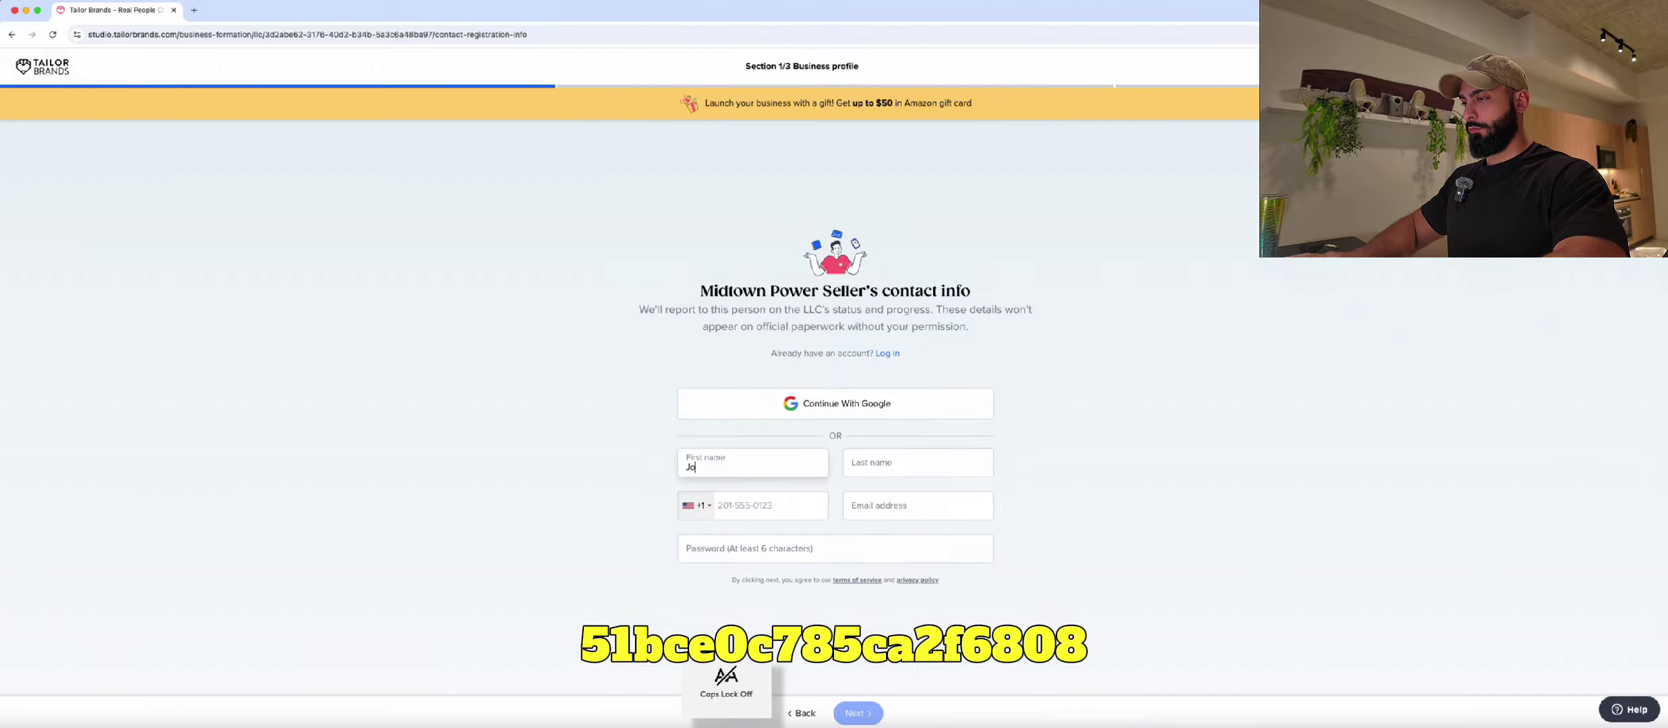
{"action": "type", "text": "eph"}
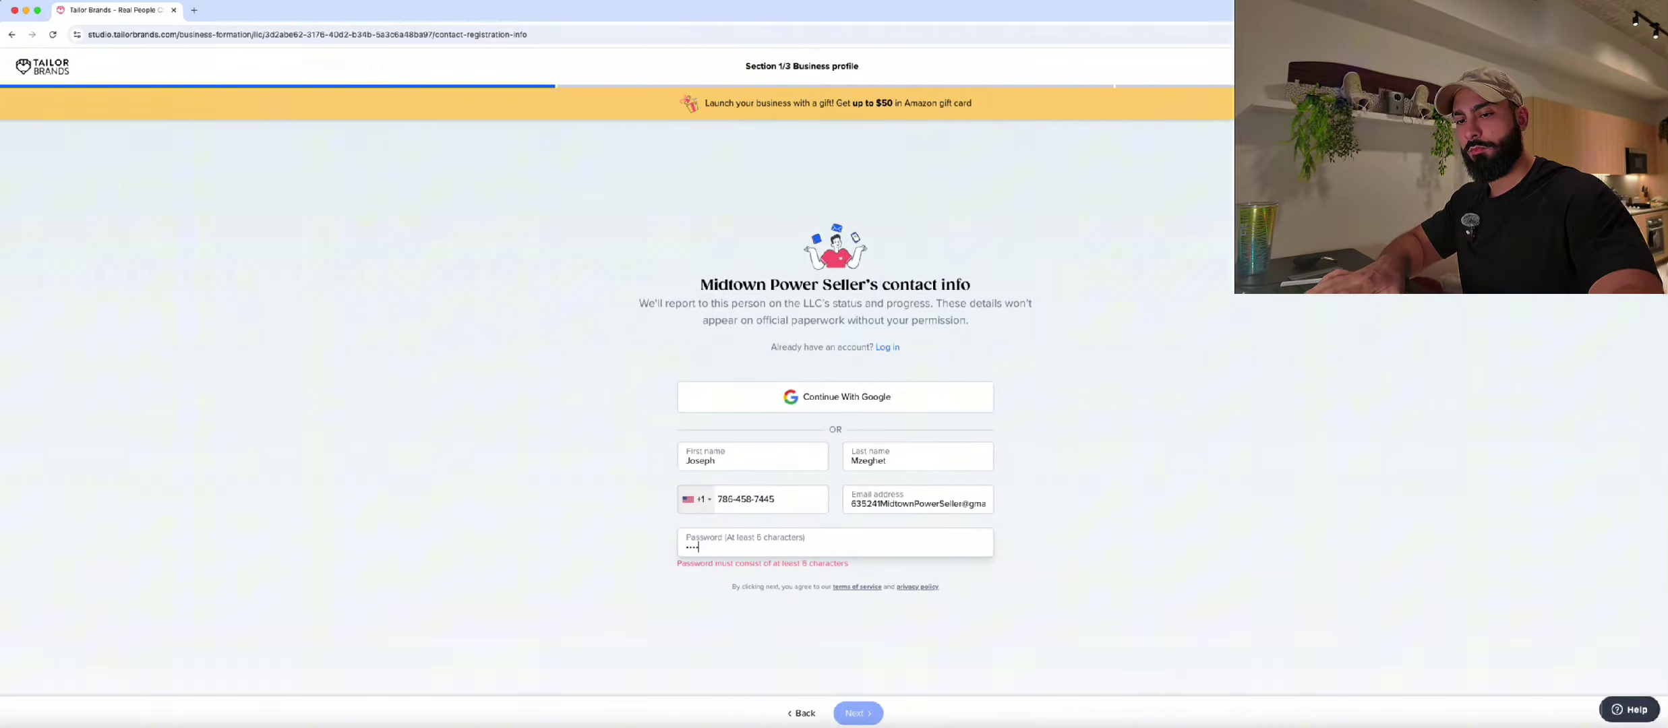
{"action": "left_click", "coordinate": [872, 717]}
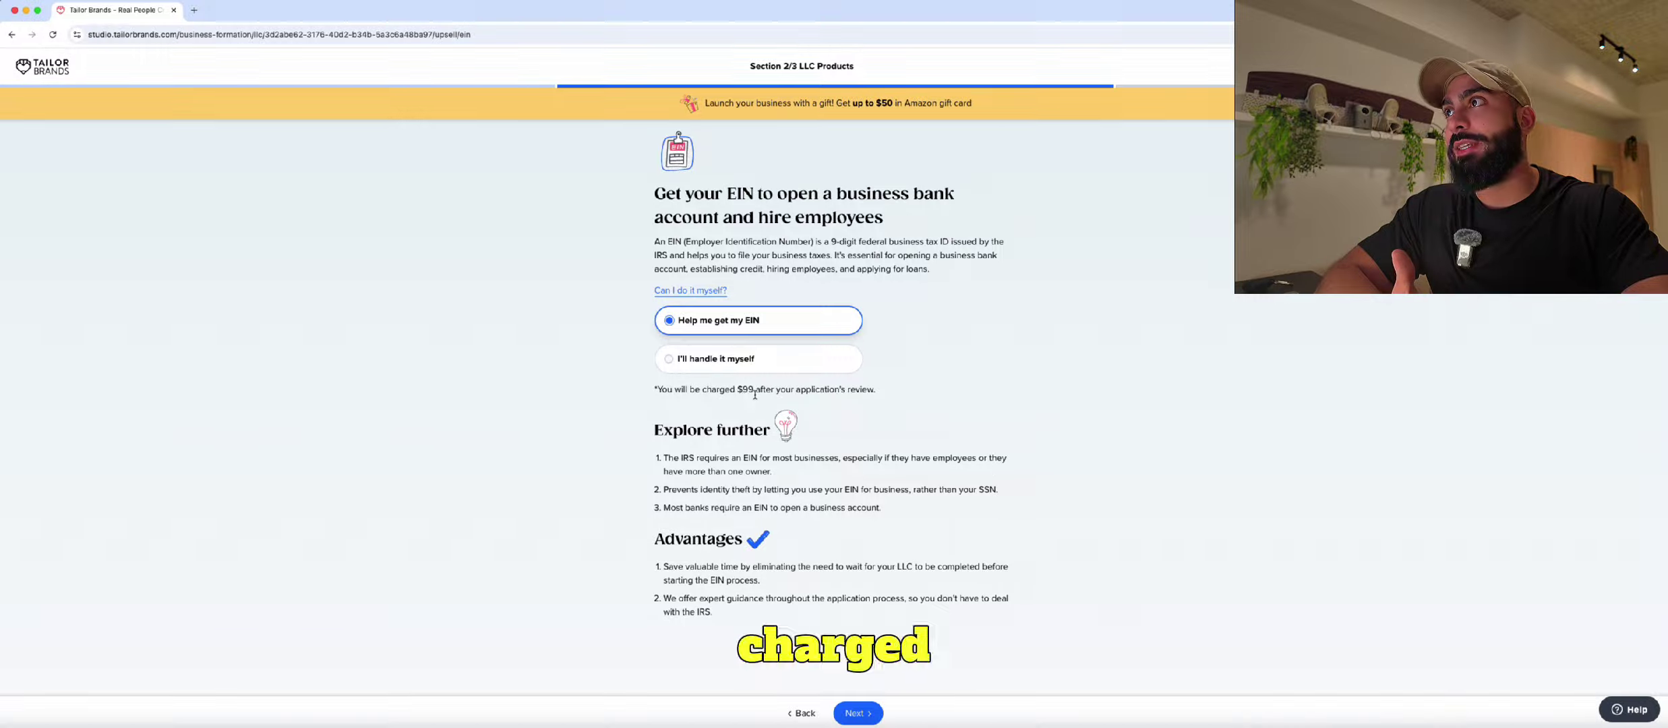
Choose "I'll handle it myself" for the EIN, submit it, and answer Yes to confirm declining Tailor Brands' filing.
{"action": "left_click_drag", "start_coordinate": [754, 390], "coordinate": [740, 392]}
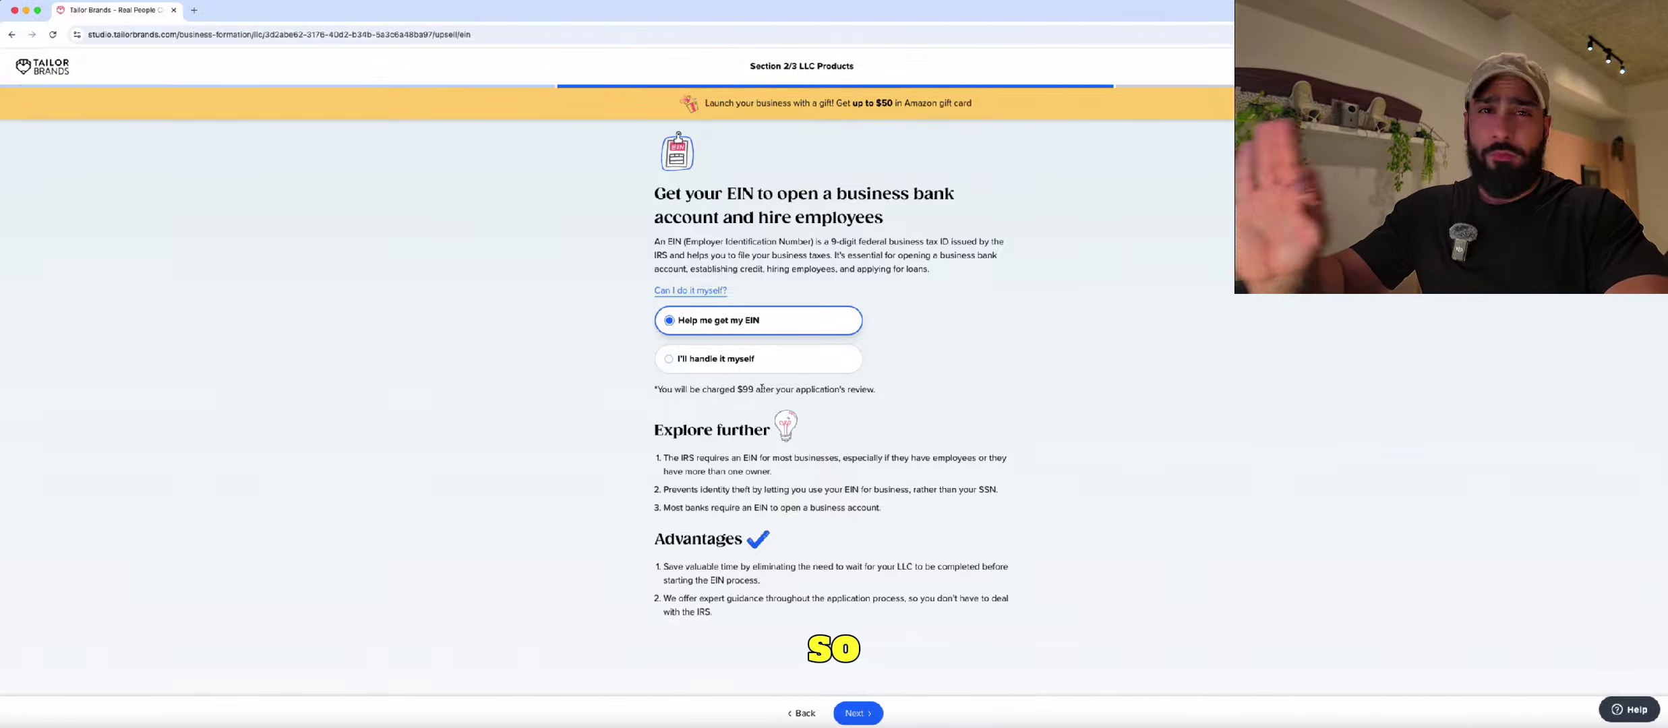
{"action": "left_click", "coordinate": [782, 369]}
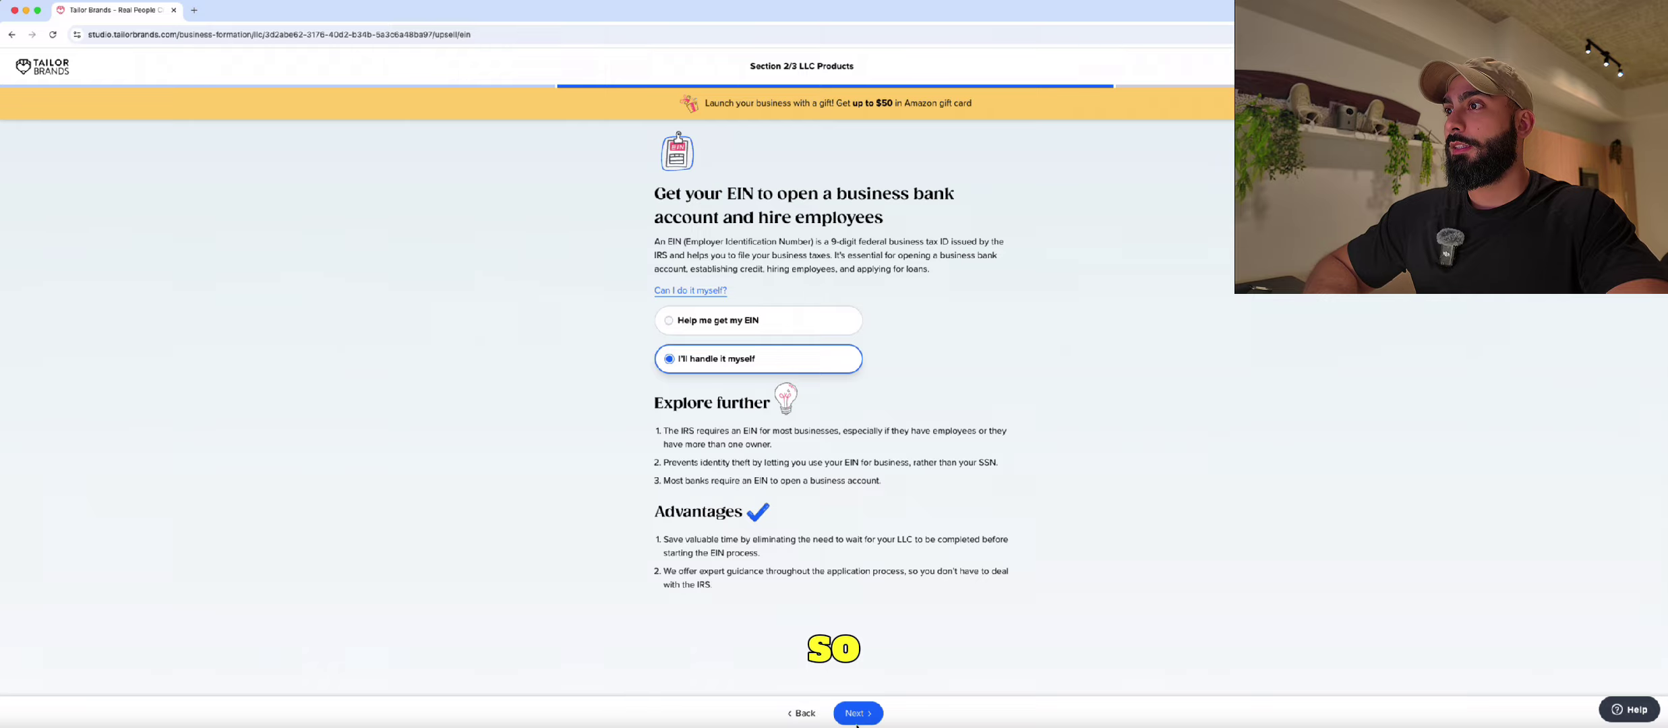
{"action": "left_click", "coordinate": [854, 721]}
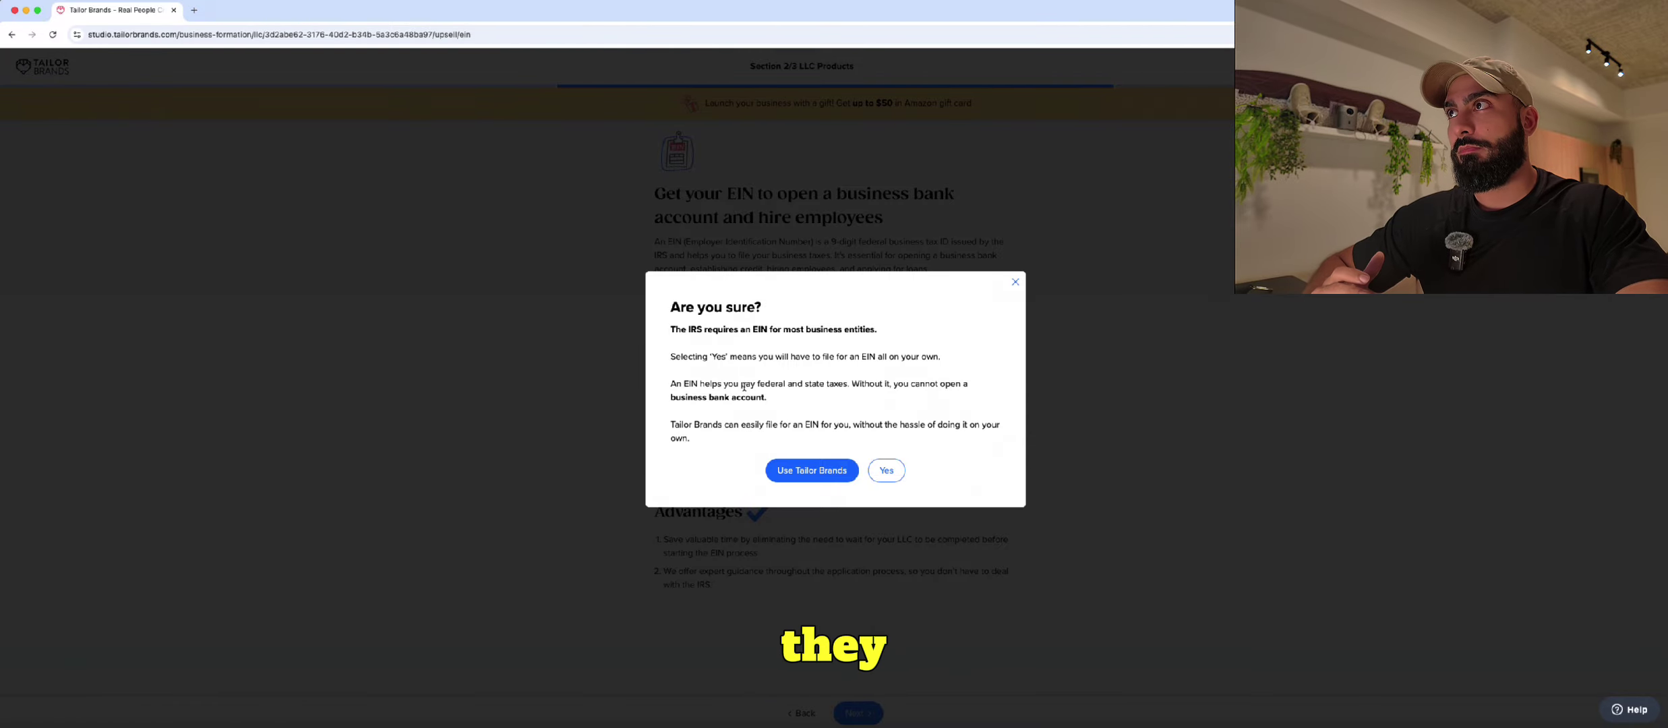
{"action": "left_click_drag", "start_coordinate": [755, 384], "coordinate": [670, 397]}
{"action": "left_click", "coordinate": [886, 398]}
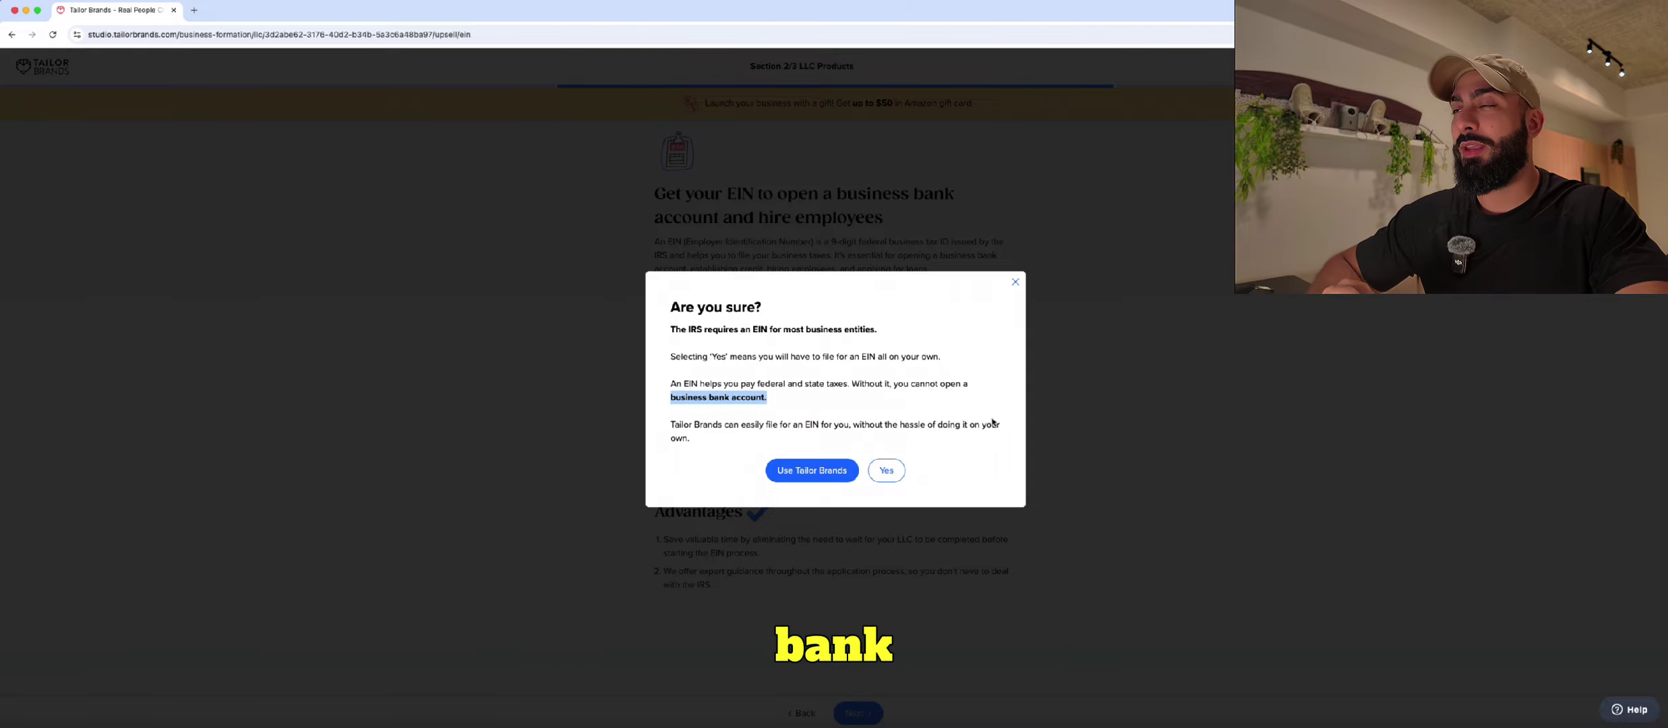
{"action": "left_click", "coordinate": [901, 475]}
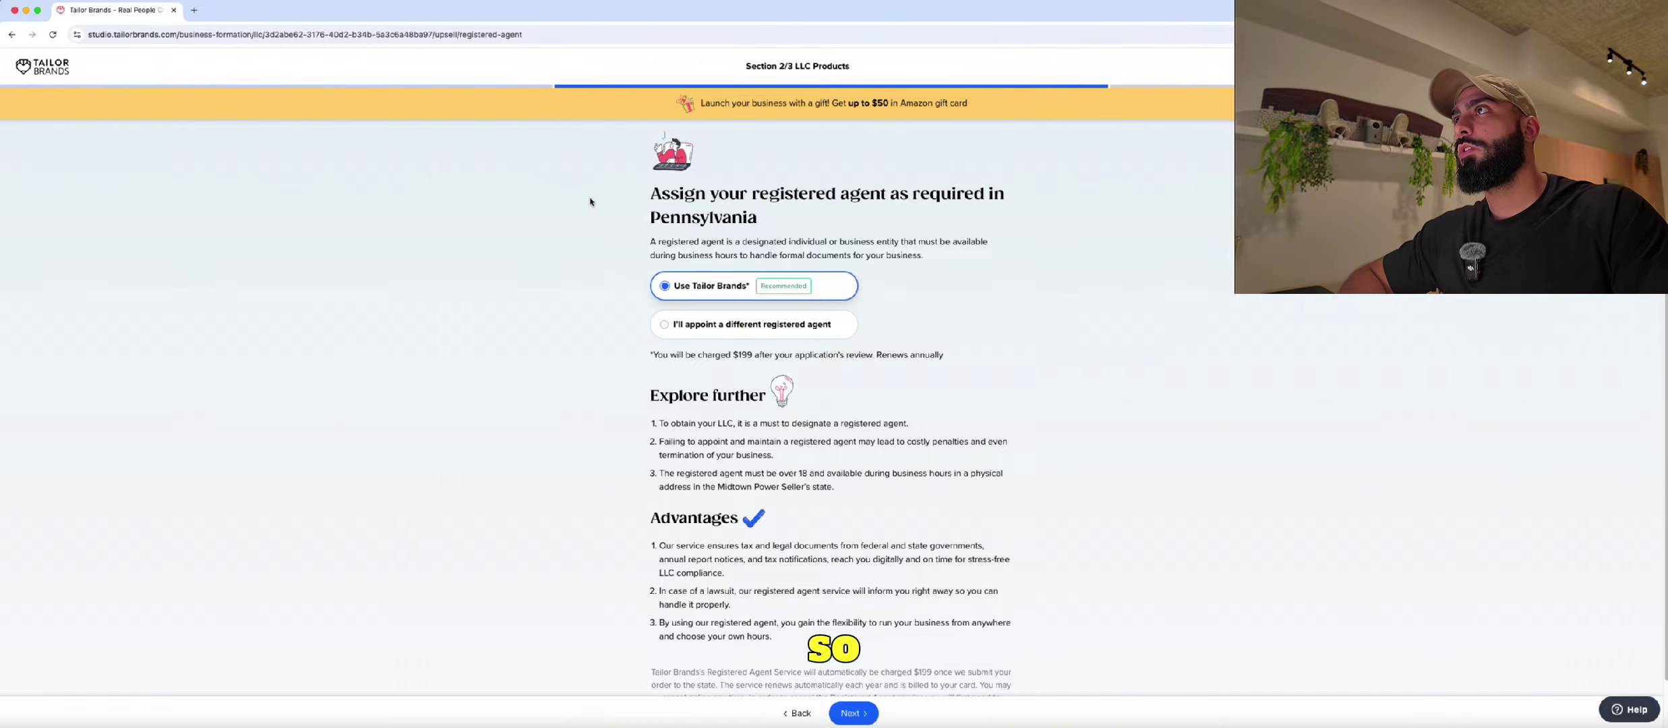
Choose to appoint a different registered agent and select "I'll handle the compliance" for annual compliance, submitting each answer.
{"action": "left_click_drag", "start_coordinate": [653, 190], "coordinate": [957, 213]}
{"action": "left_click", "coordinate": [1019, 238]}
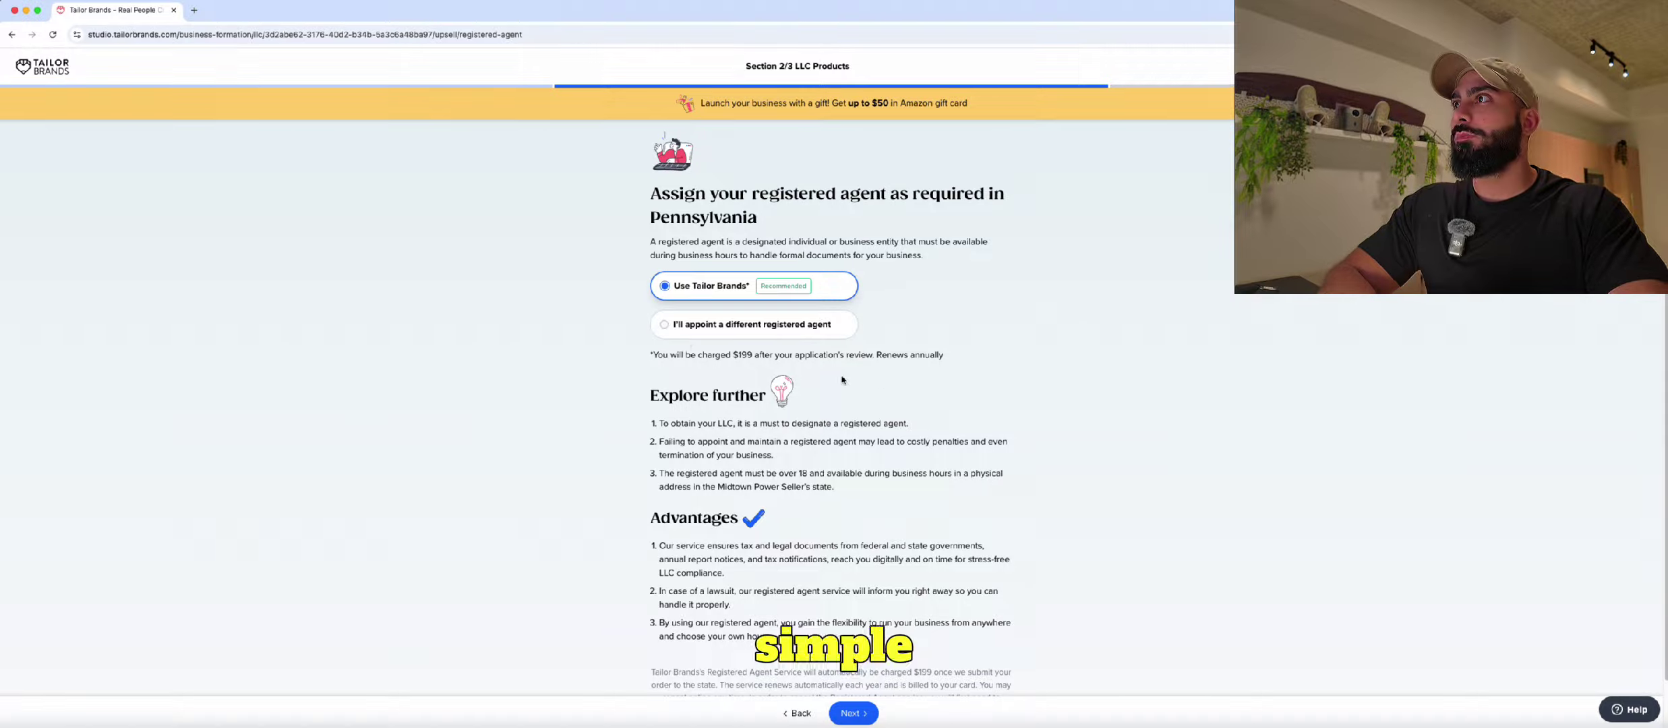
{"action": "left_click", "coordinate": [781, 337]}
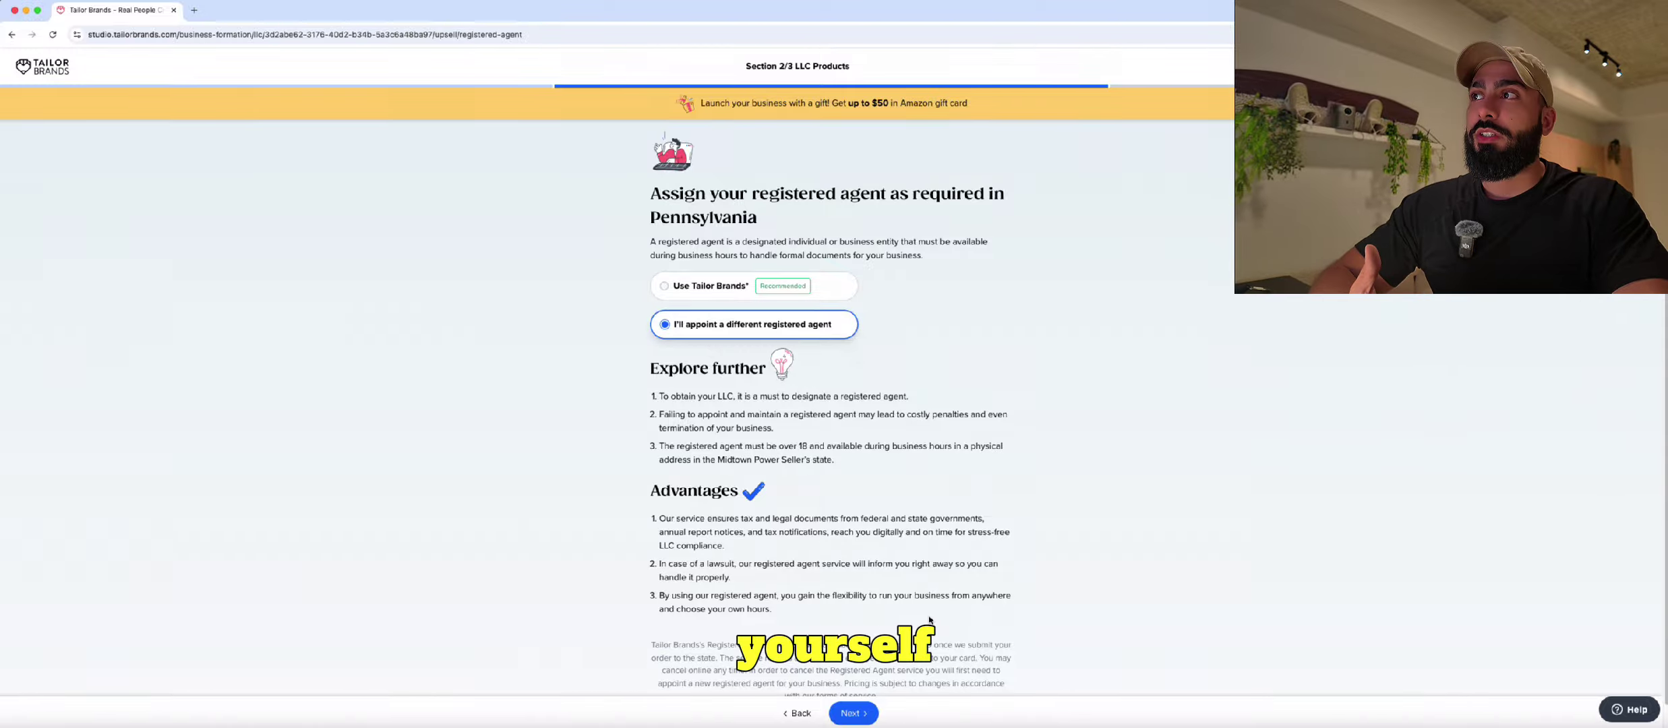
{"action": "left_click", "coordinate": [864, 716]}
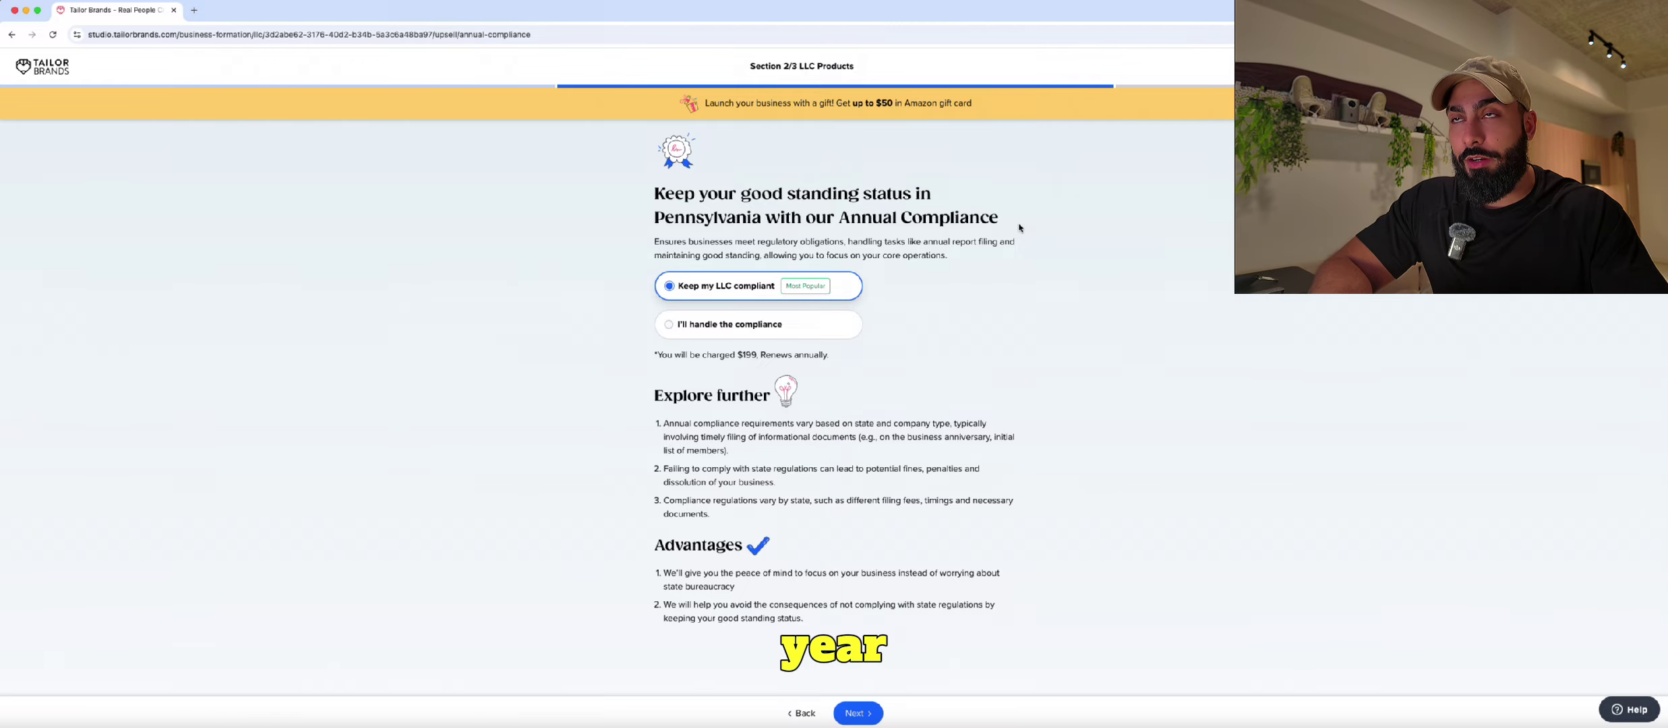
{"action": "left_click", "coordinate": [669, 326]}
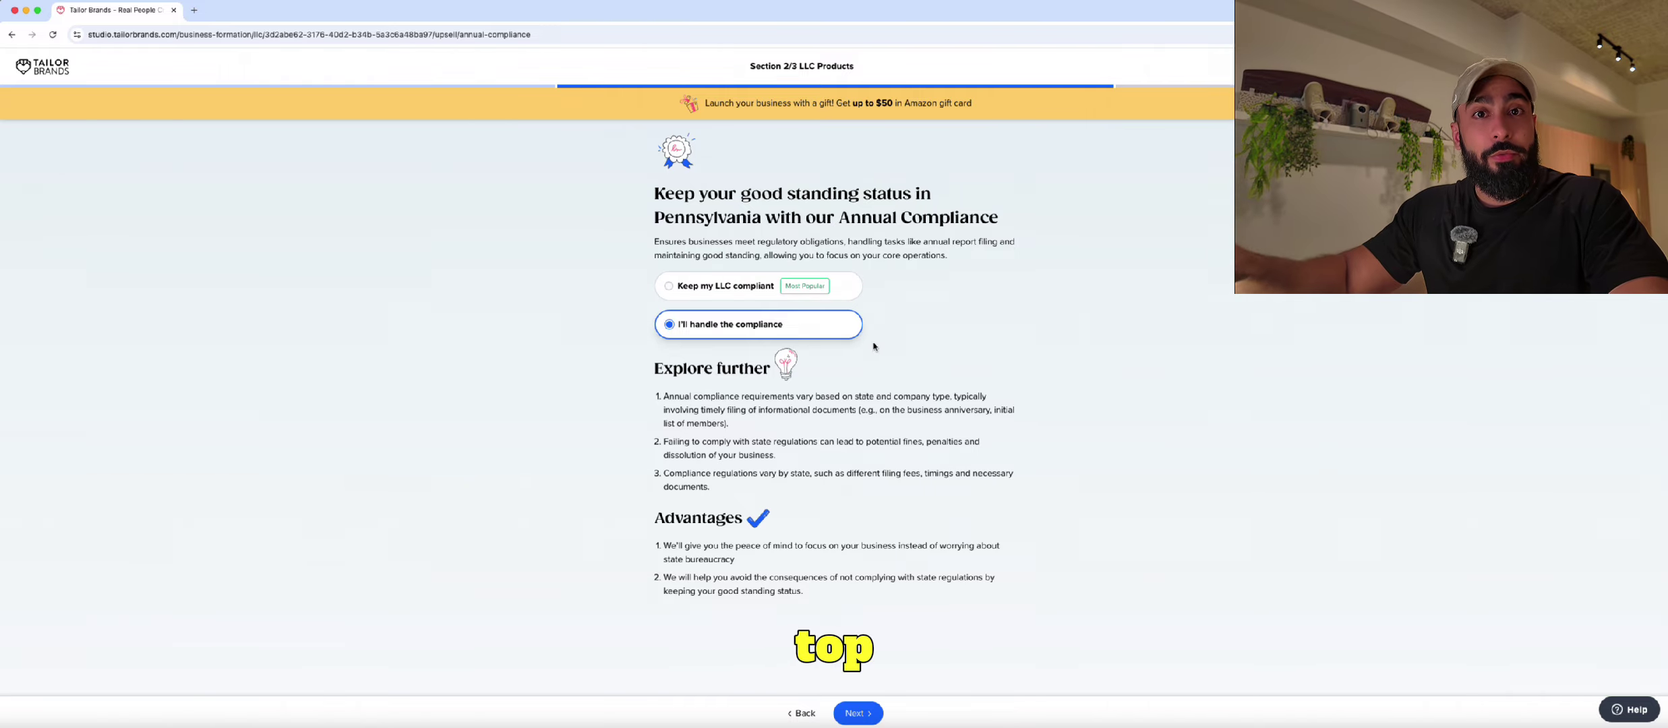
{"action": "left_click", "coordinate": [856, 713]}
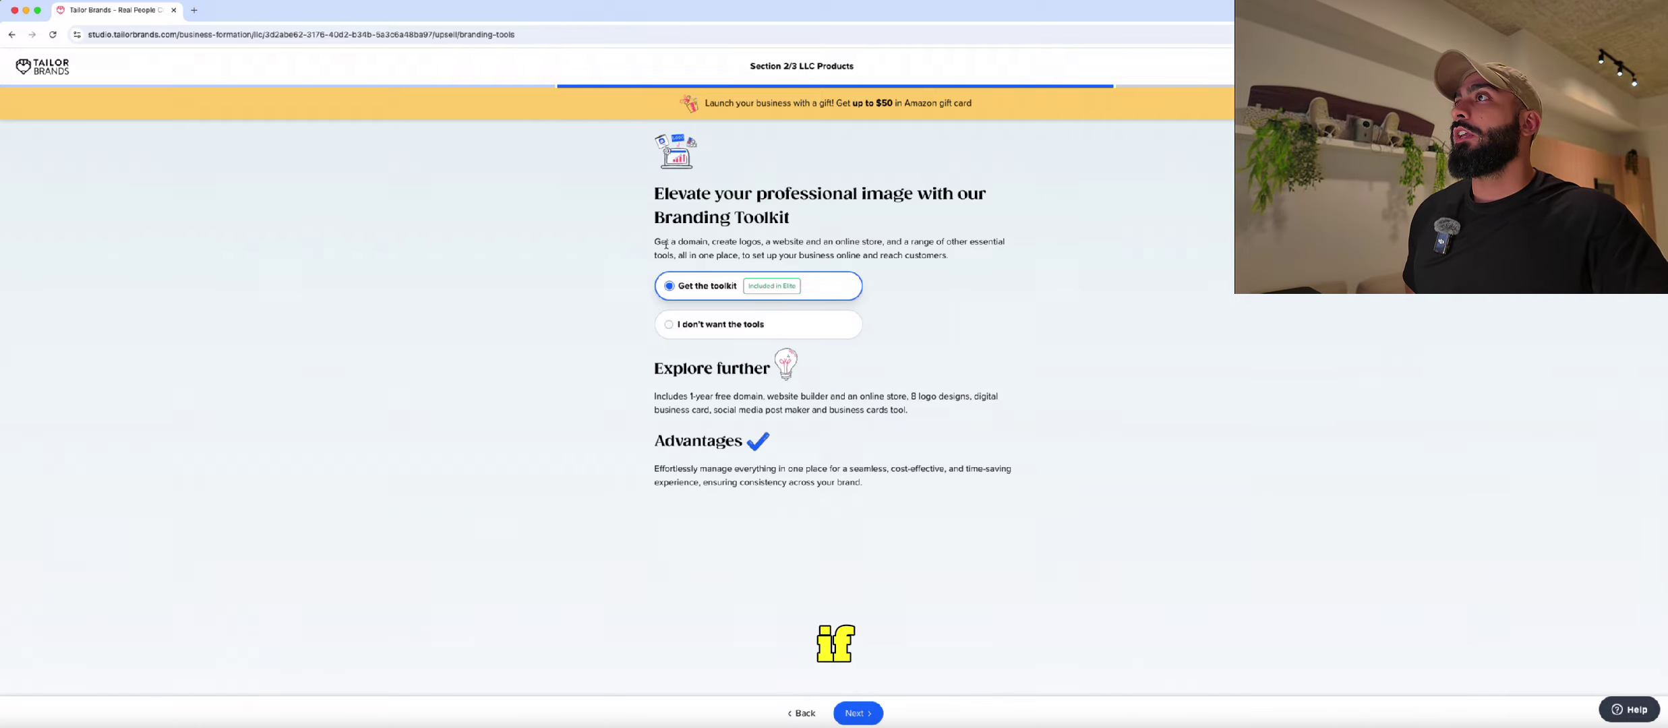
Decline the Branding Toolkit with "I don't want the tools" and choose the 14-day filing time, submitting each answer.
{"action": "left_click_drag", "start_coordinate": [696, 241], "coordinate": [768, 241]}
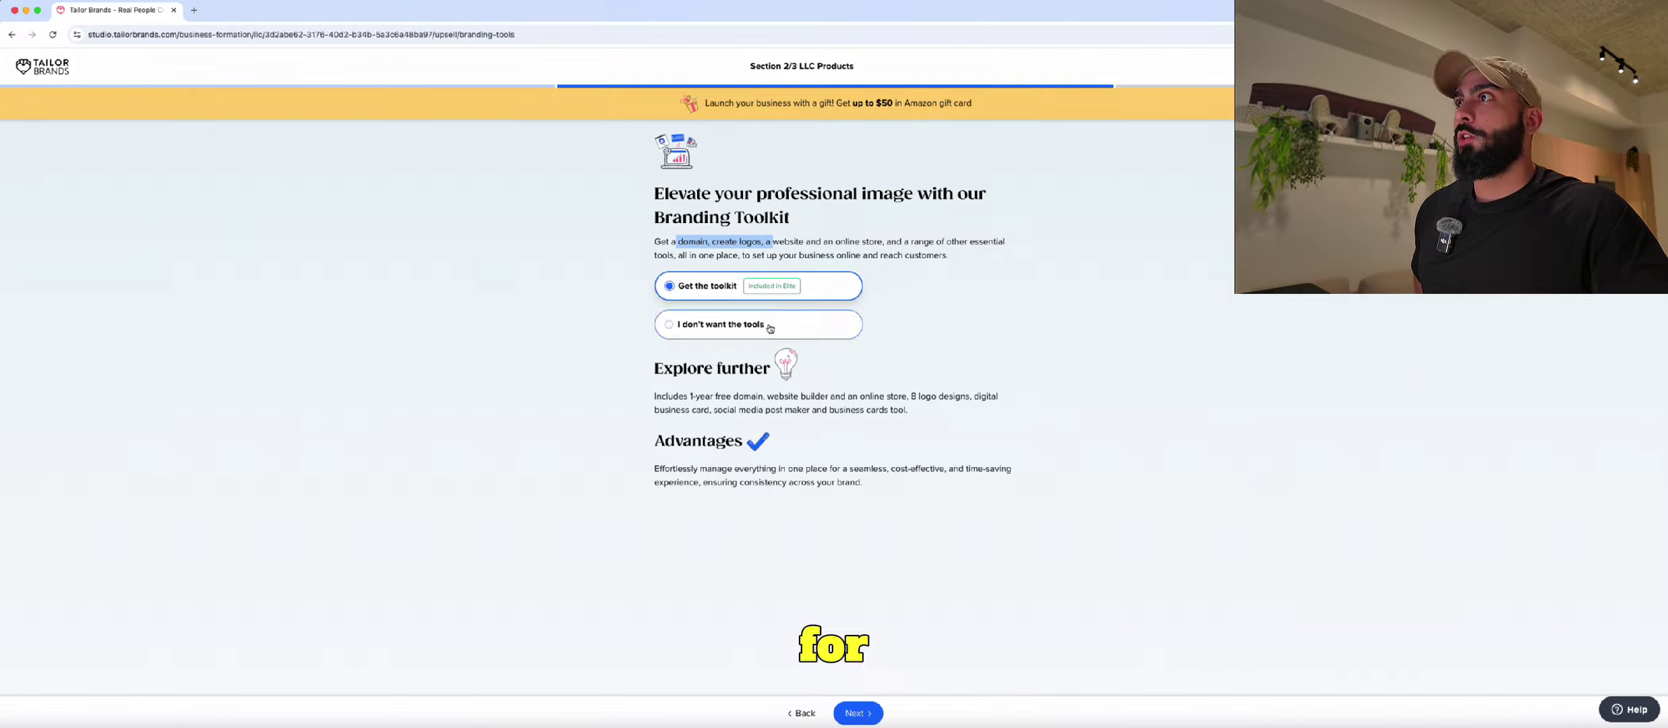
{"action": "left_click", "coordinate": [733, 338]}
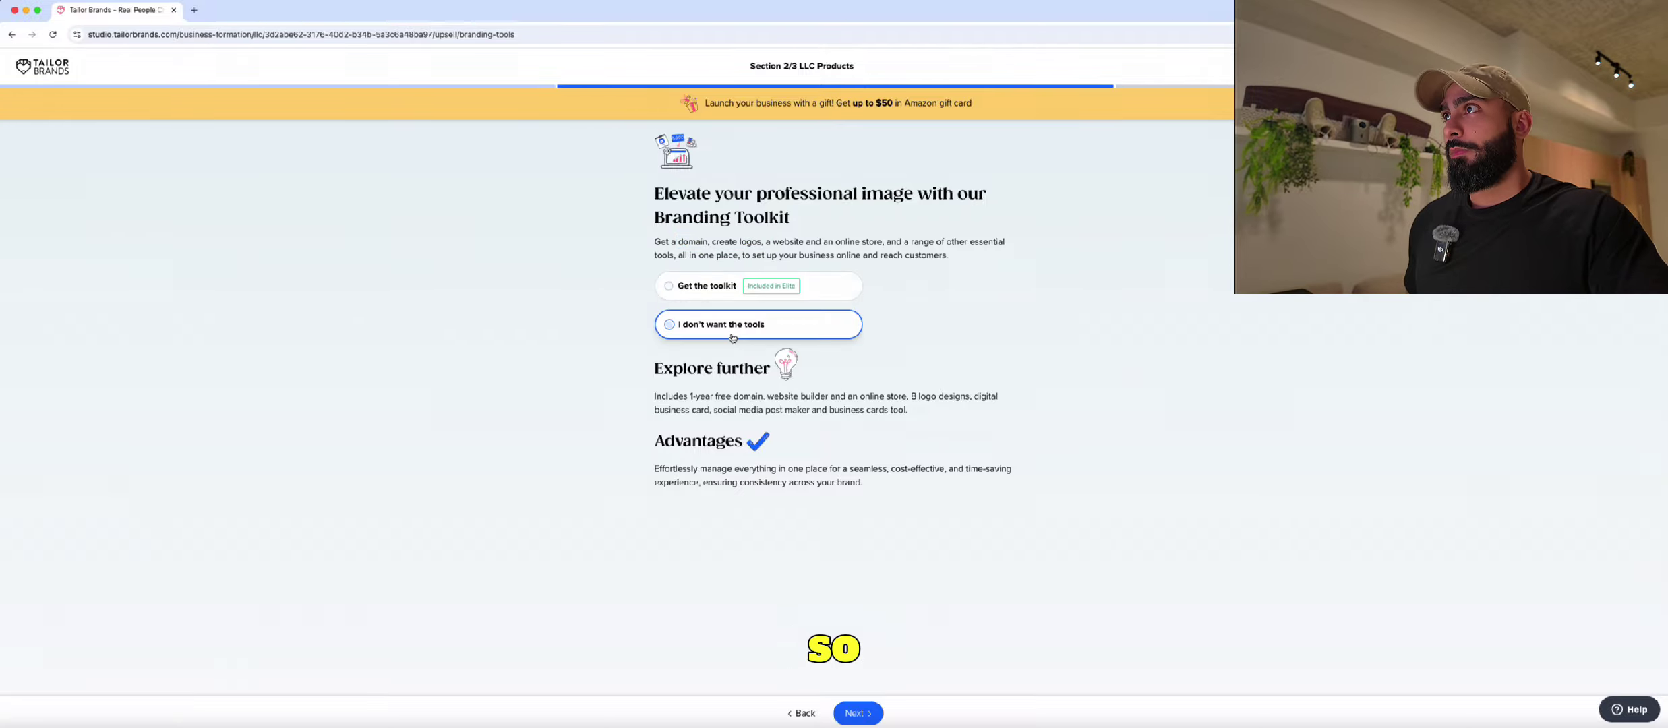
{"action": "left_click", "coordinate": [866, 713]}
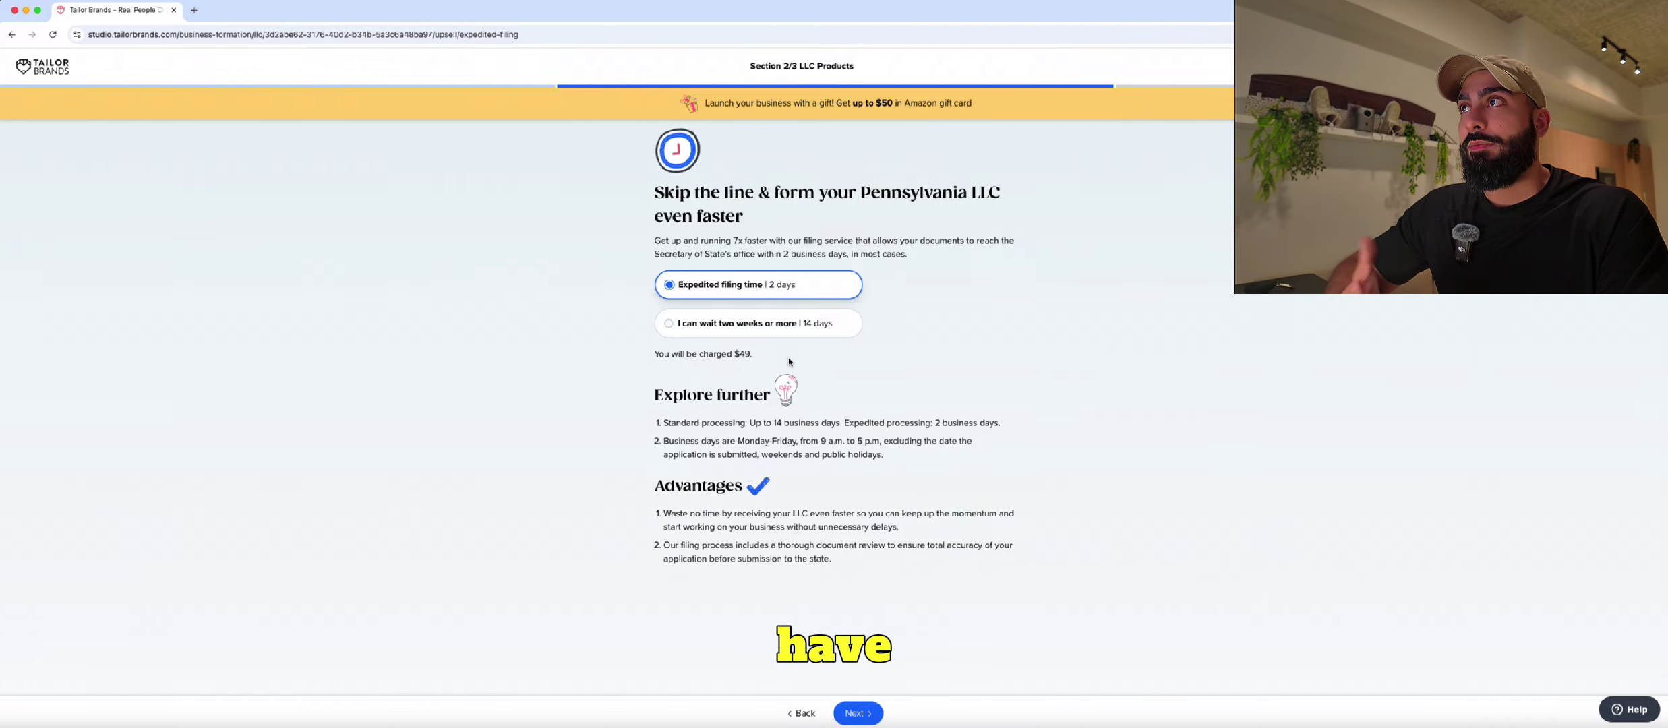
{"action": "left_click", "coordinate": [671, 327]}
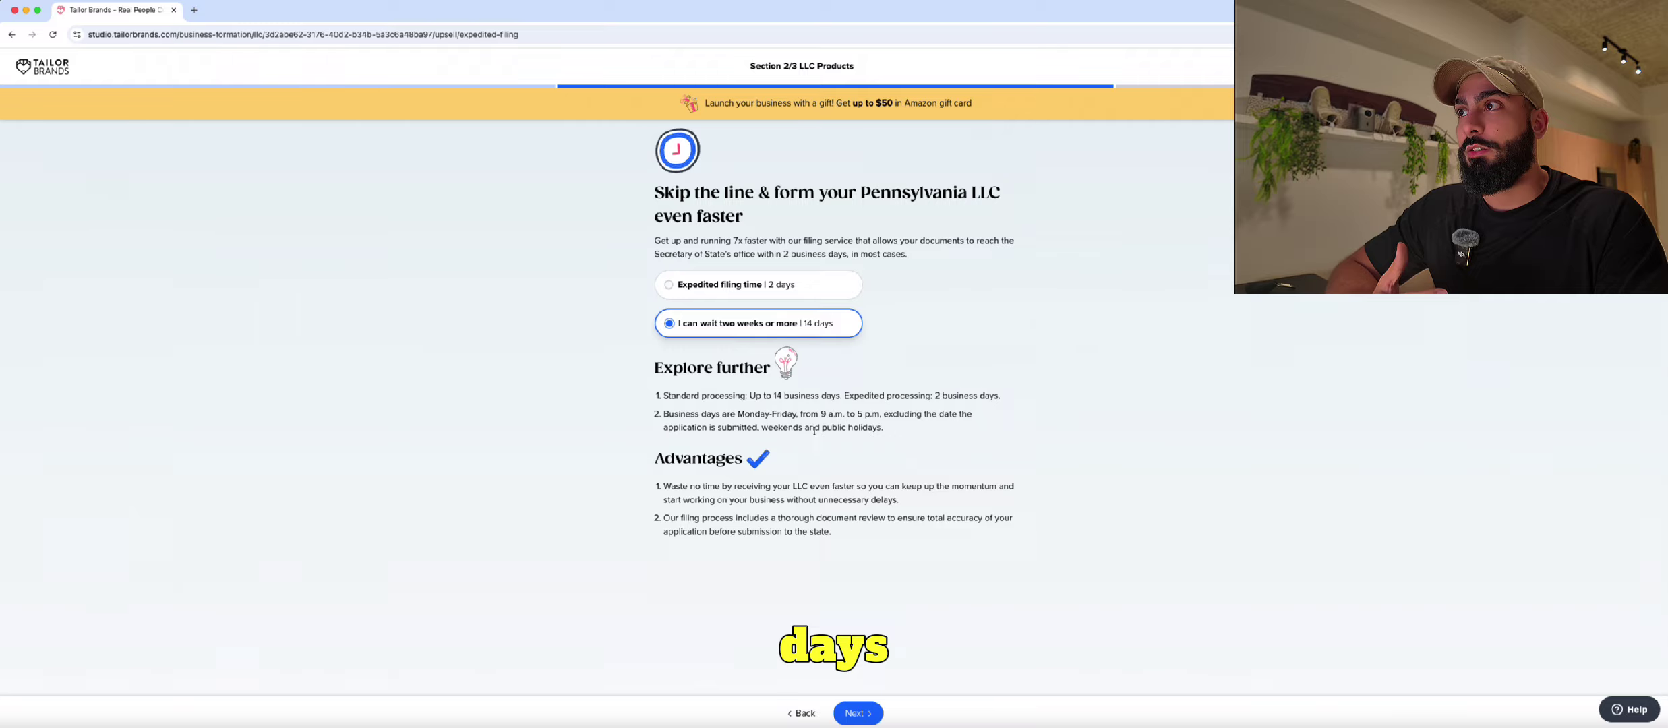
{"action": "left_click", "coordinate": [859, 715]}
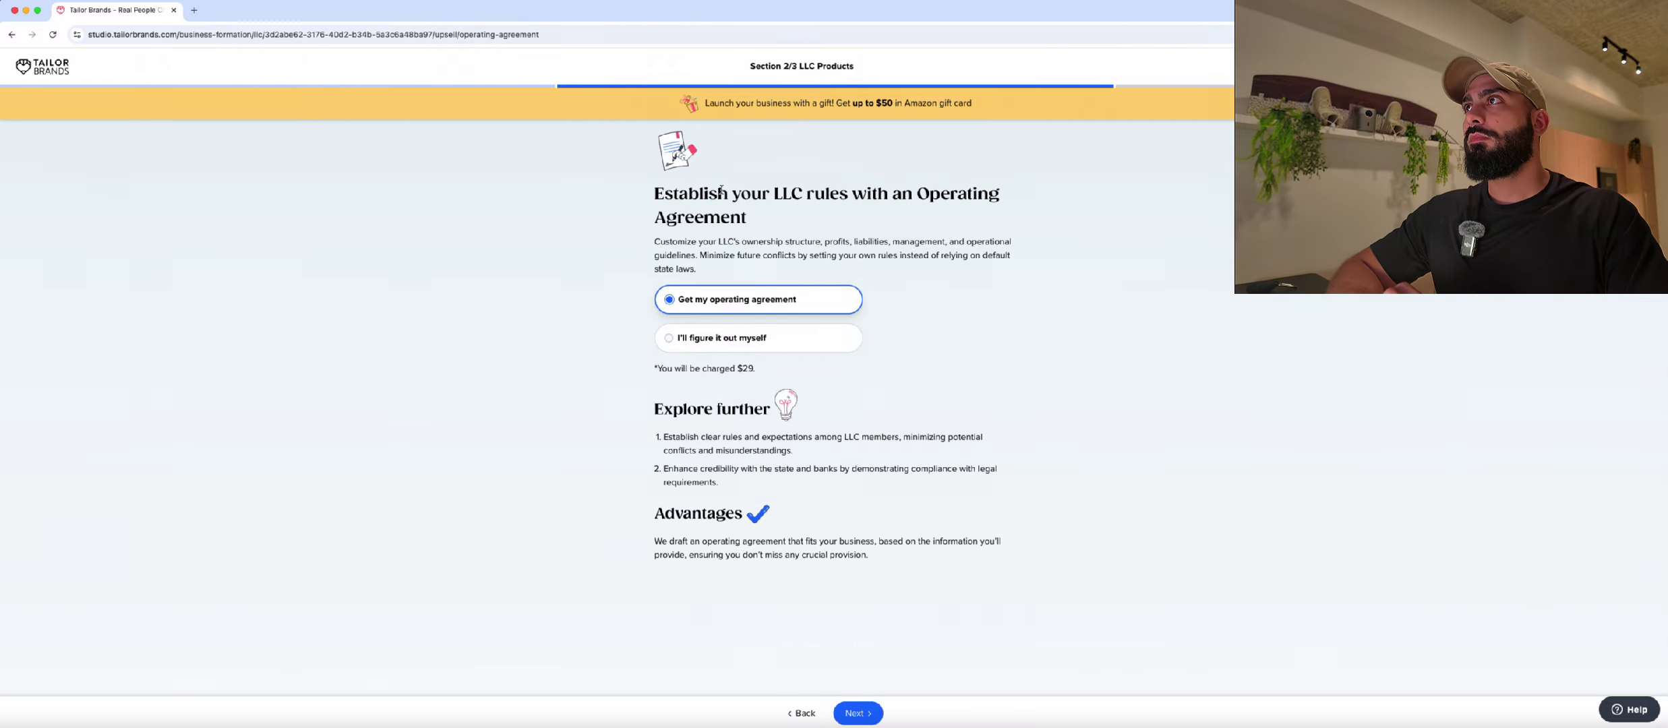
Decline the Operating Agreement by choosing "I'll figure it out myself" and continue.
{"action": "left_click_drag", "start_coordinate": [657, 193], "coordinate": [750, 223]}
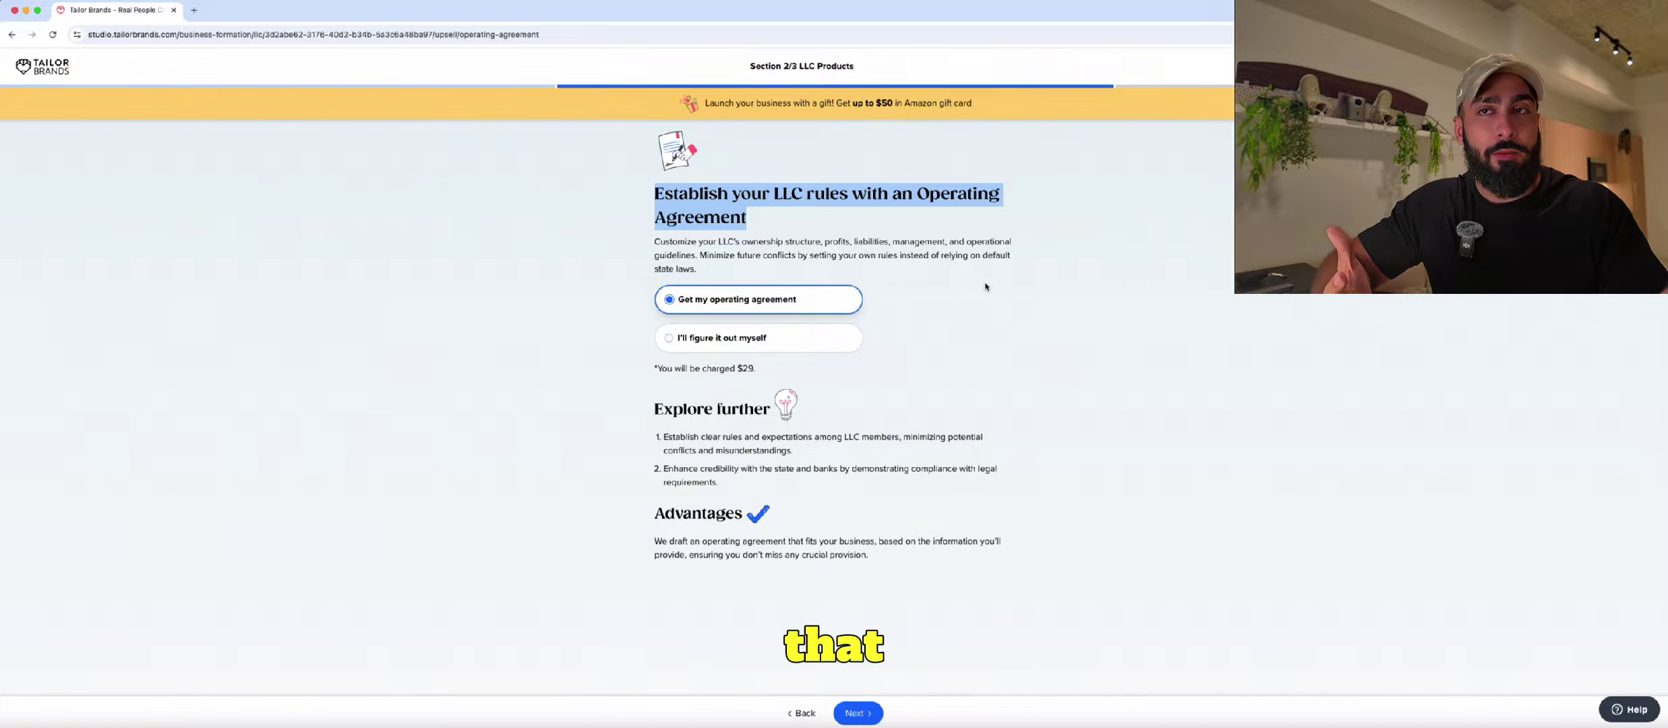
{"action": "left_click_drag", "start_coordinate": [756, 369], "coordinate": [738, 371]}
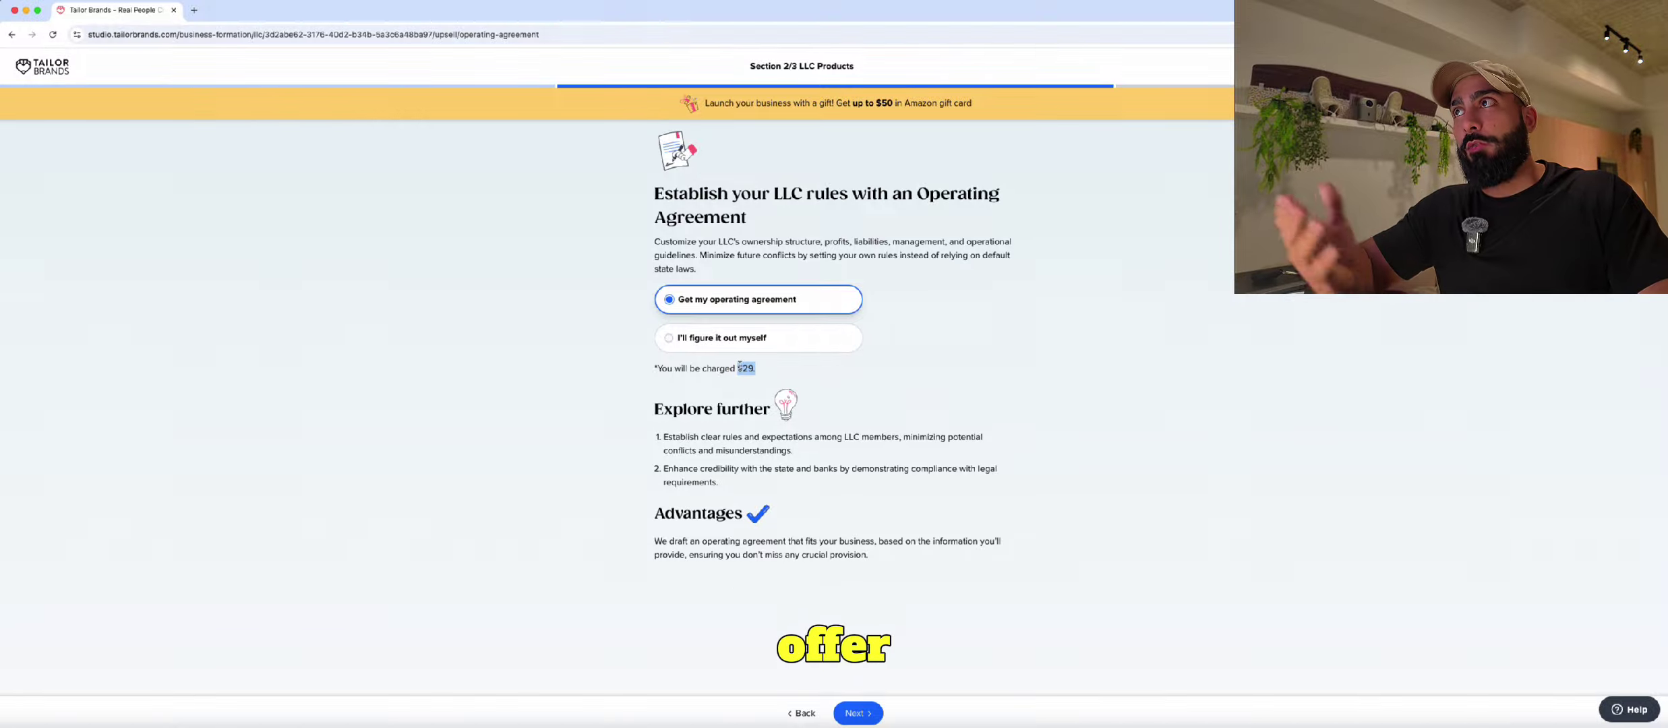
{"action": "left_click", "coordinate": [751, 367]}
{"action": "left_click", "coordinate": [739, 367]}
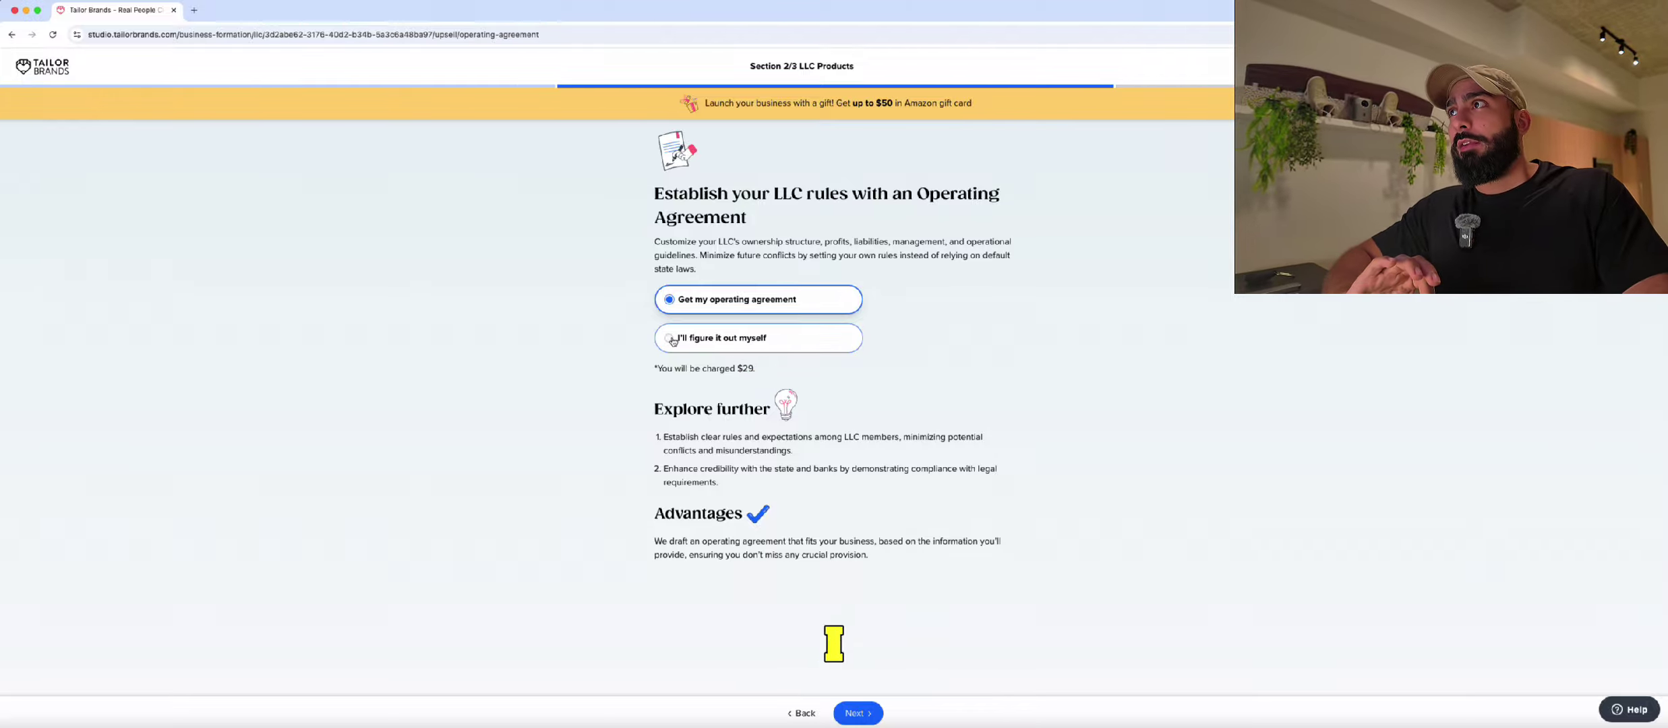
{"action": "left_click", "coordinate": [696, 344]}
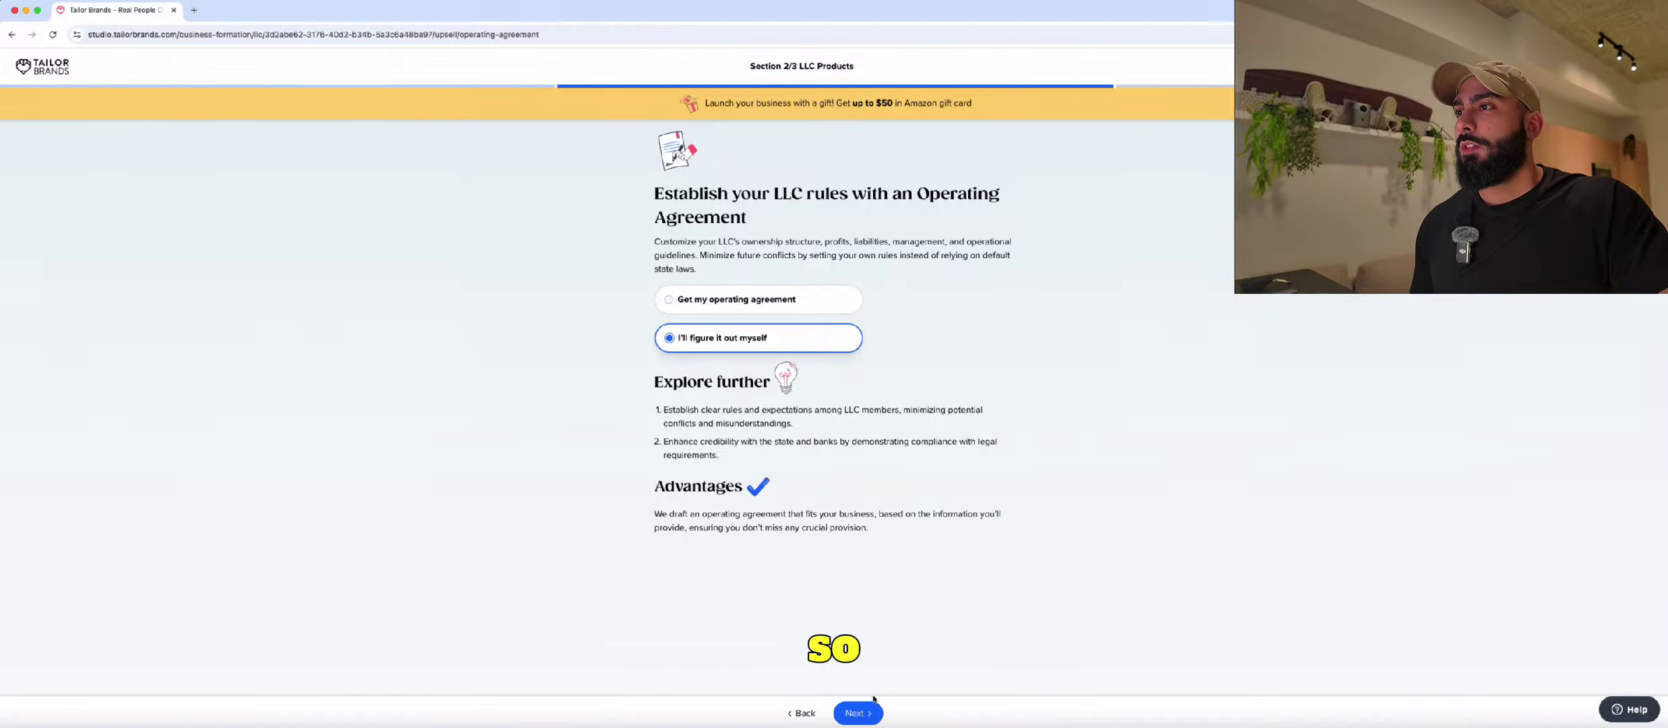
{"action": "left_click", "coordinate": [856, 713]}
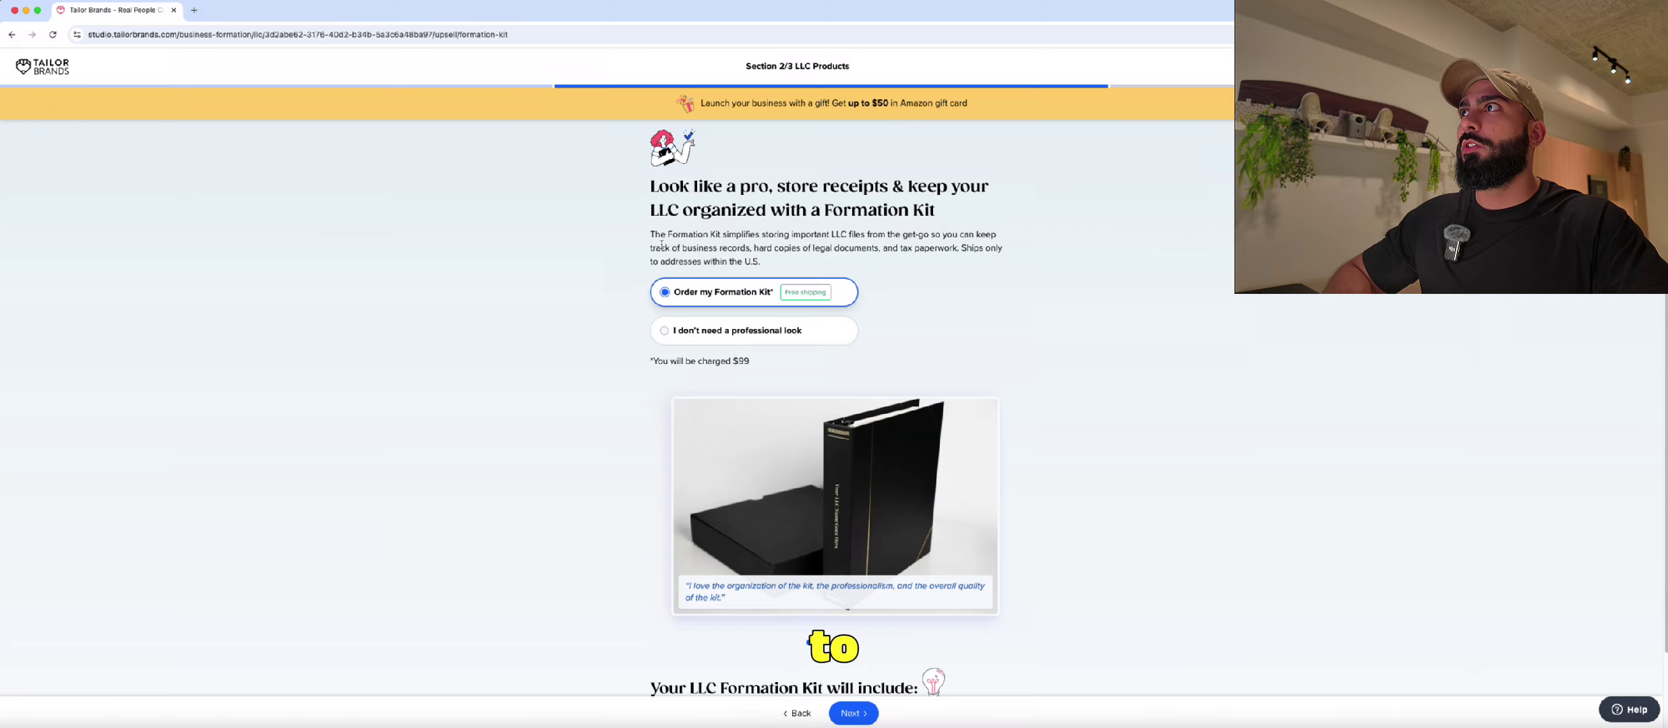
Decline the Formation Kit with "I don't need a professional look" and opt in to text updates with "Get notified", continuing to checkout.
{"action": "left_click_drag", "start_coordinate": [678, 248], "coordinate": [719, 248]}
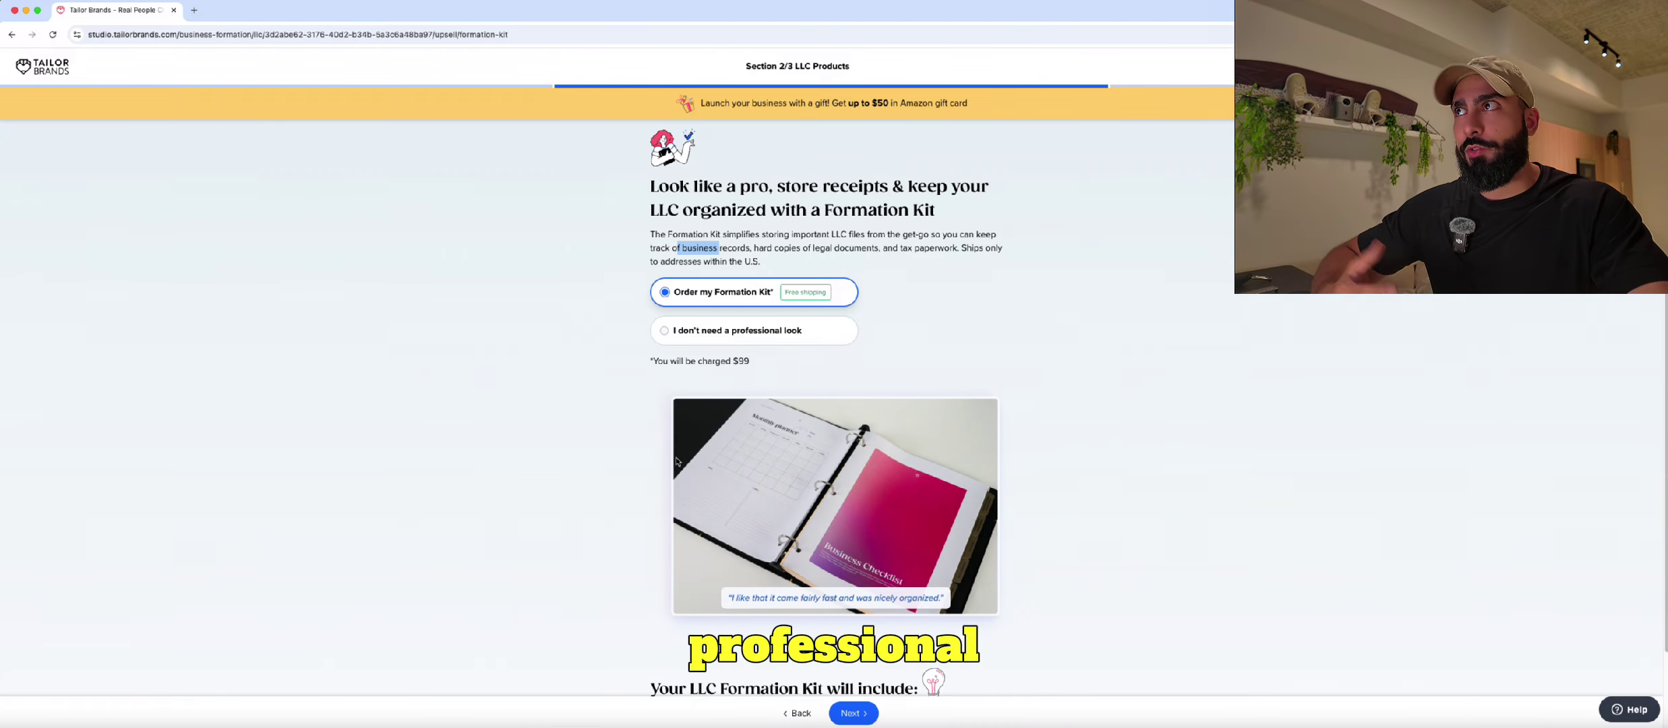
{"action": "left_click", "coordinate": [669, 339]}
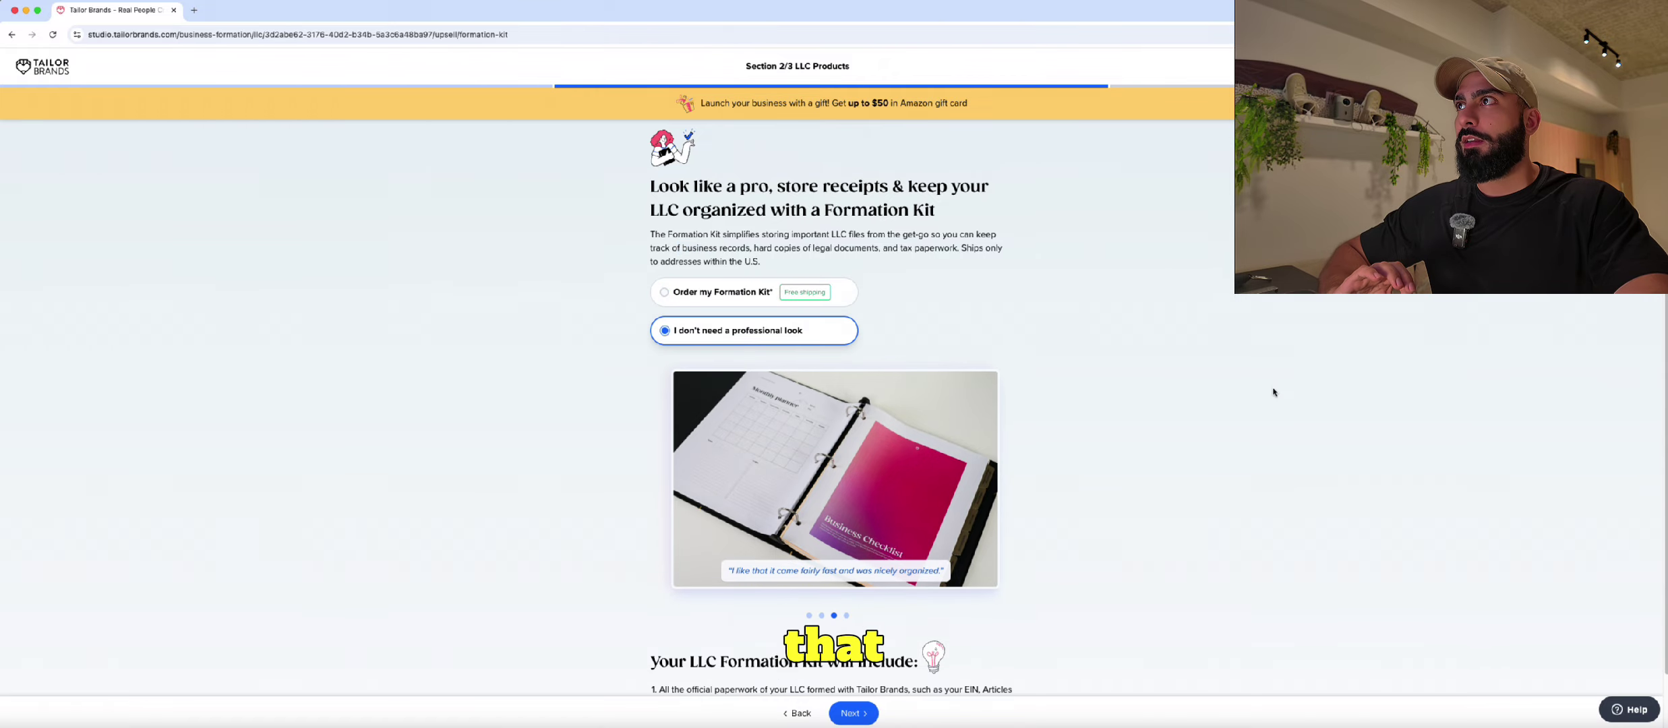
{"action": "left_click", "coordinate": [851, 713]}
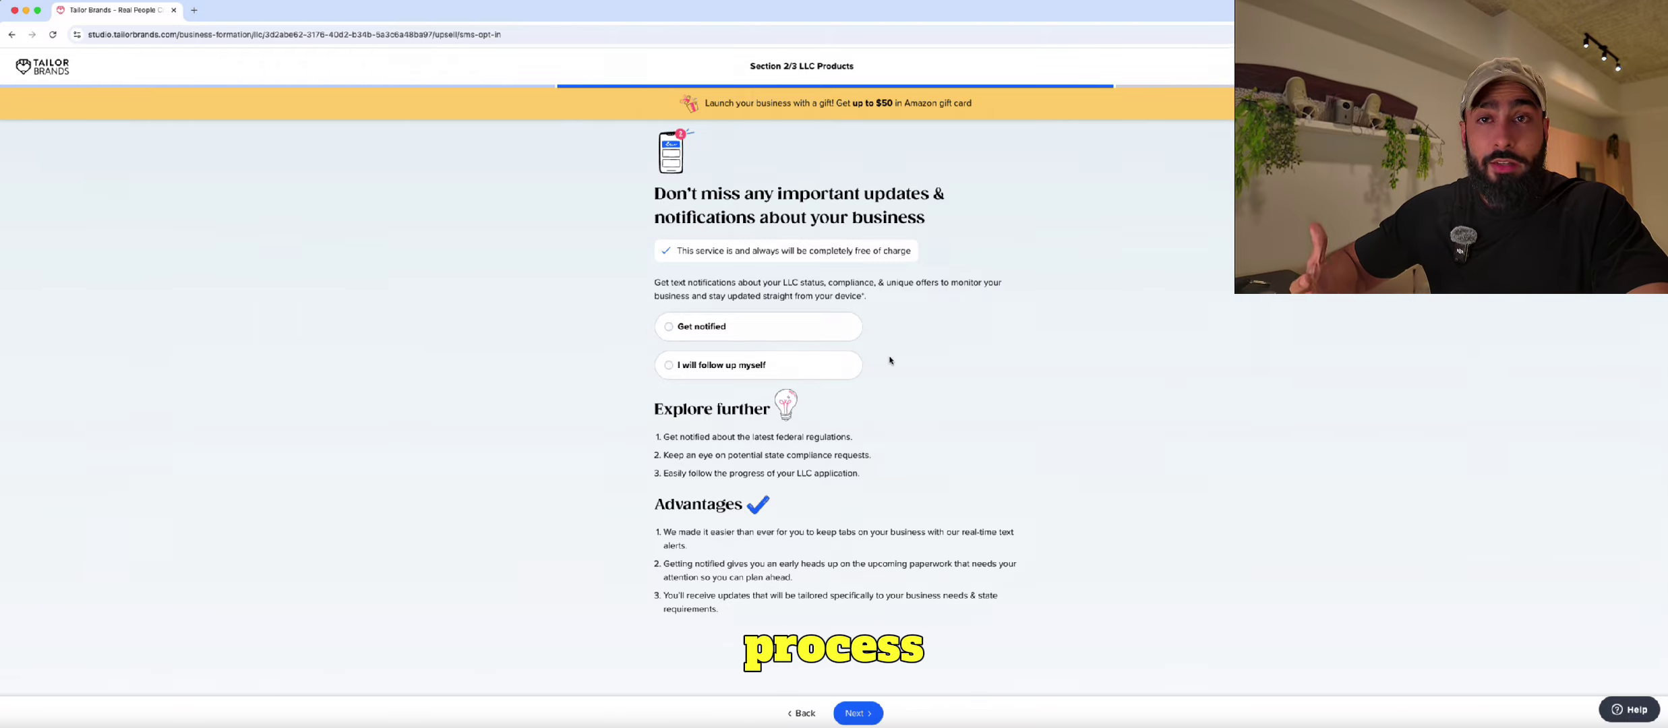
{"action": "left_click", "coordinate": [697, 336]}
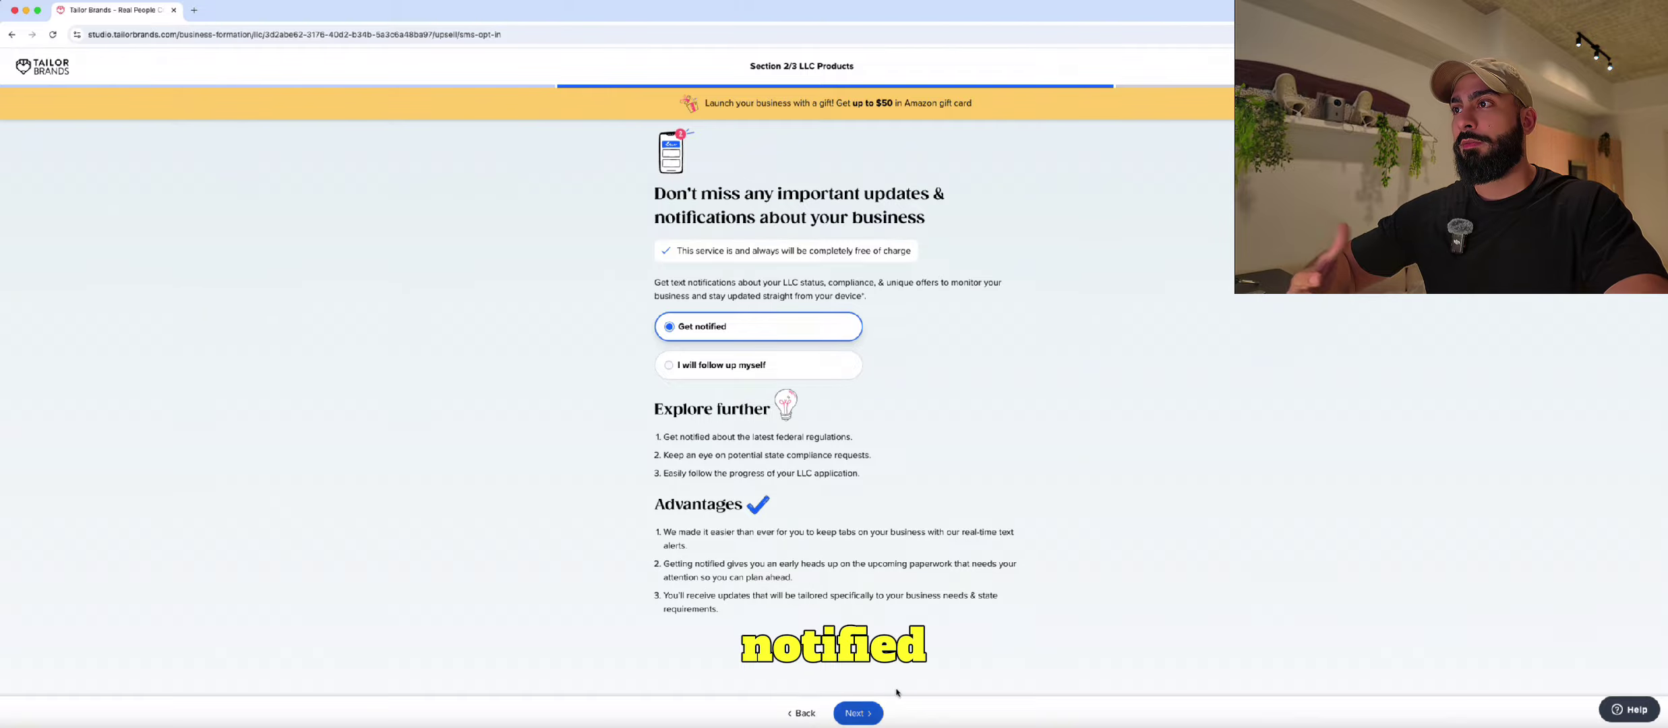
{"action": "left_click", "coordinate": [862, 713]}
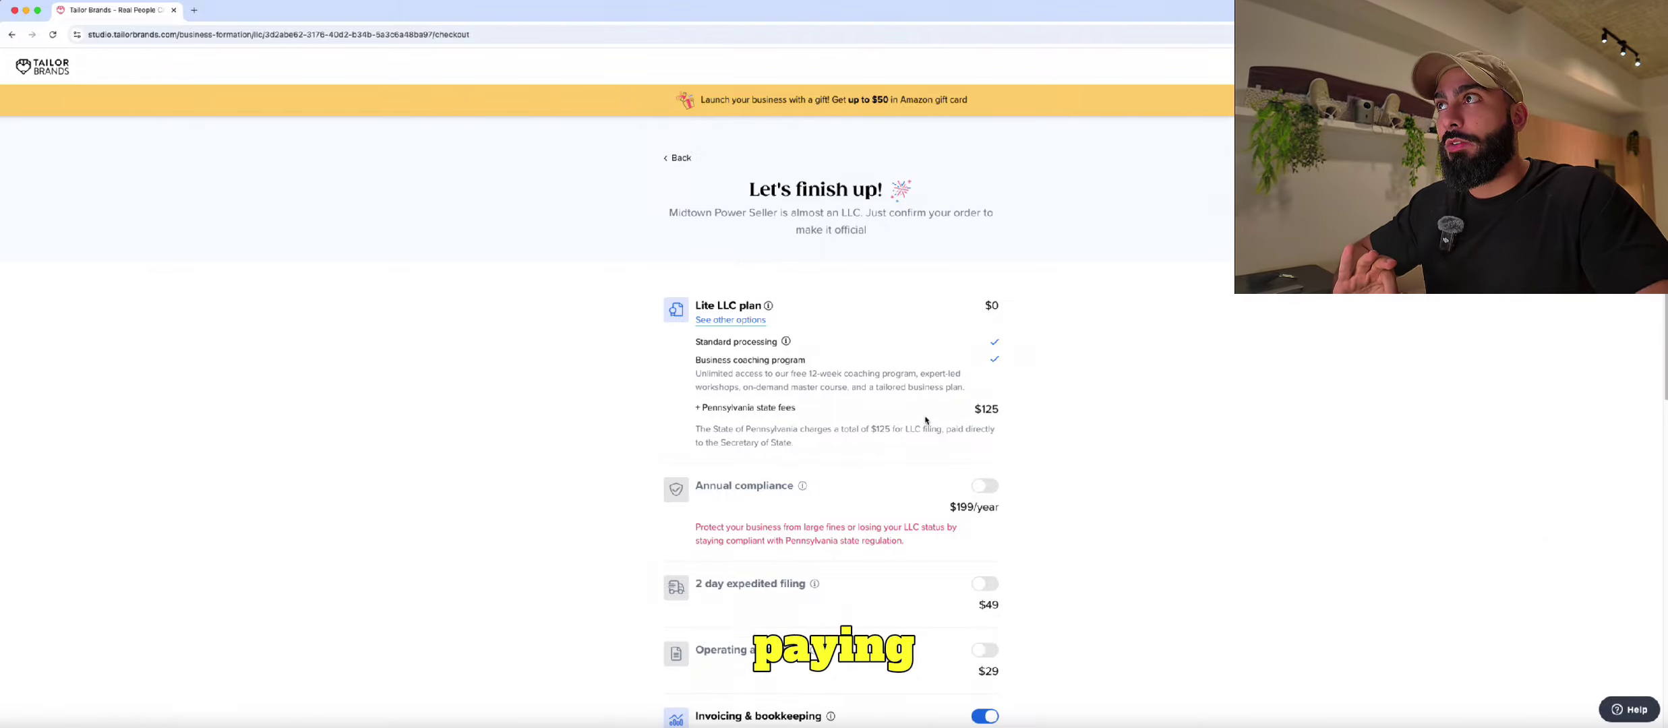
Review the checkout order, examining the Lite LLC plan's standard processing, the Pennsylvania state fees and the optional add-ons.
{"action": "left_click_drag", "start_coordinate": [690, 345], "coordinate": [775, 348]}
{"action": "left_click", "coordinate": [775, 349]}
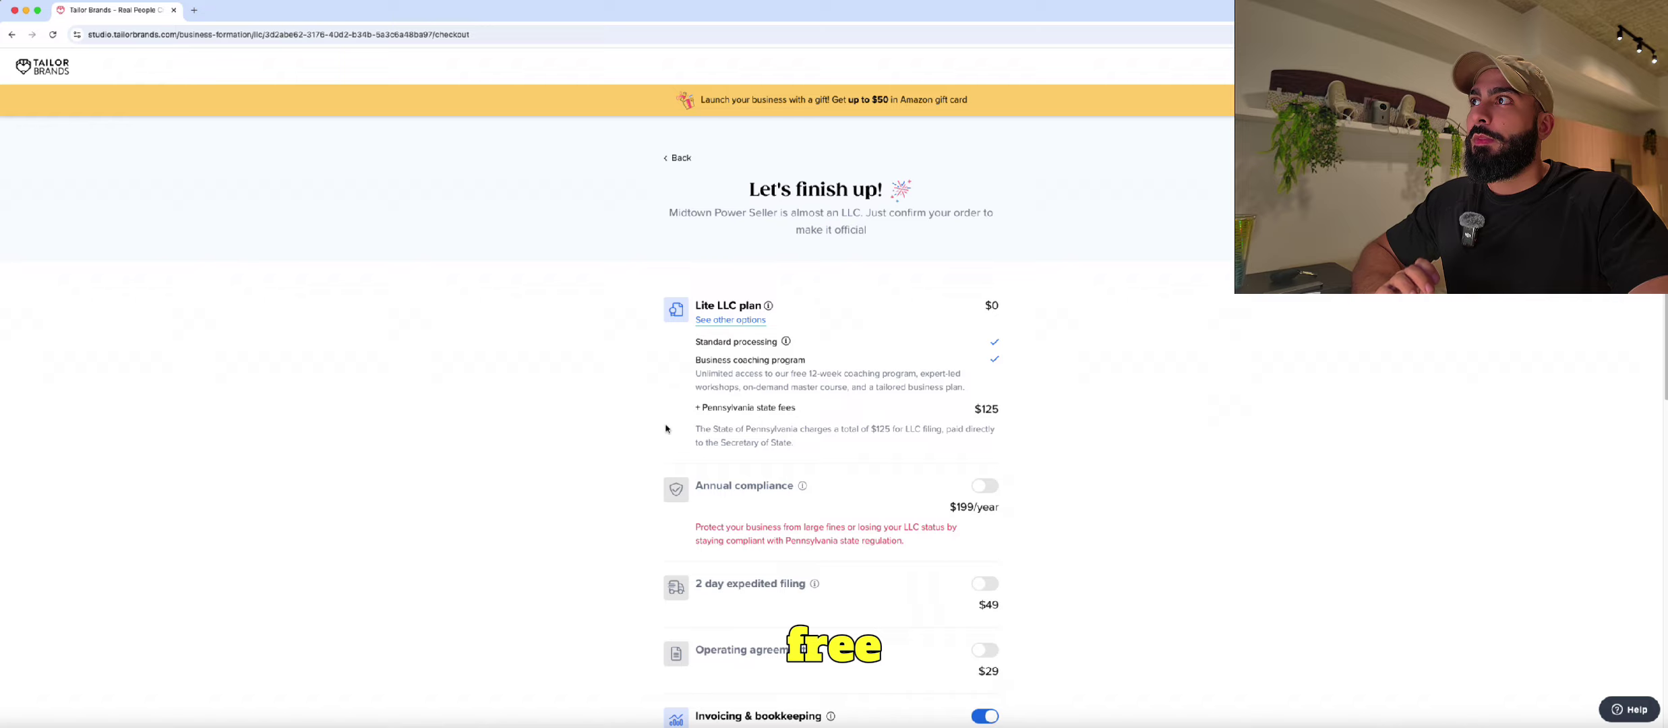
{"action": "left_click_drag", "start_coordinate": [702, 408], "coordinate": [1001, 419]}
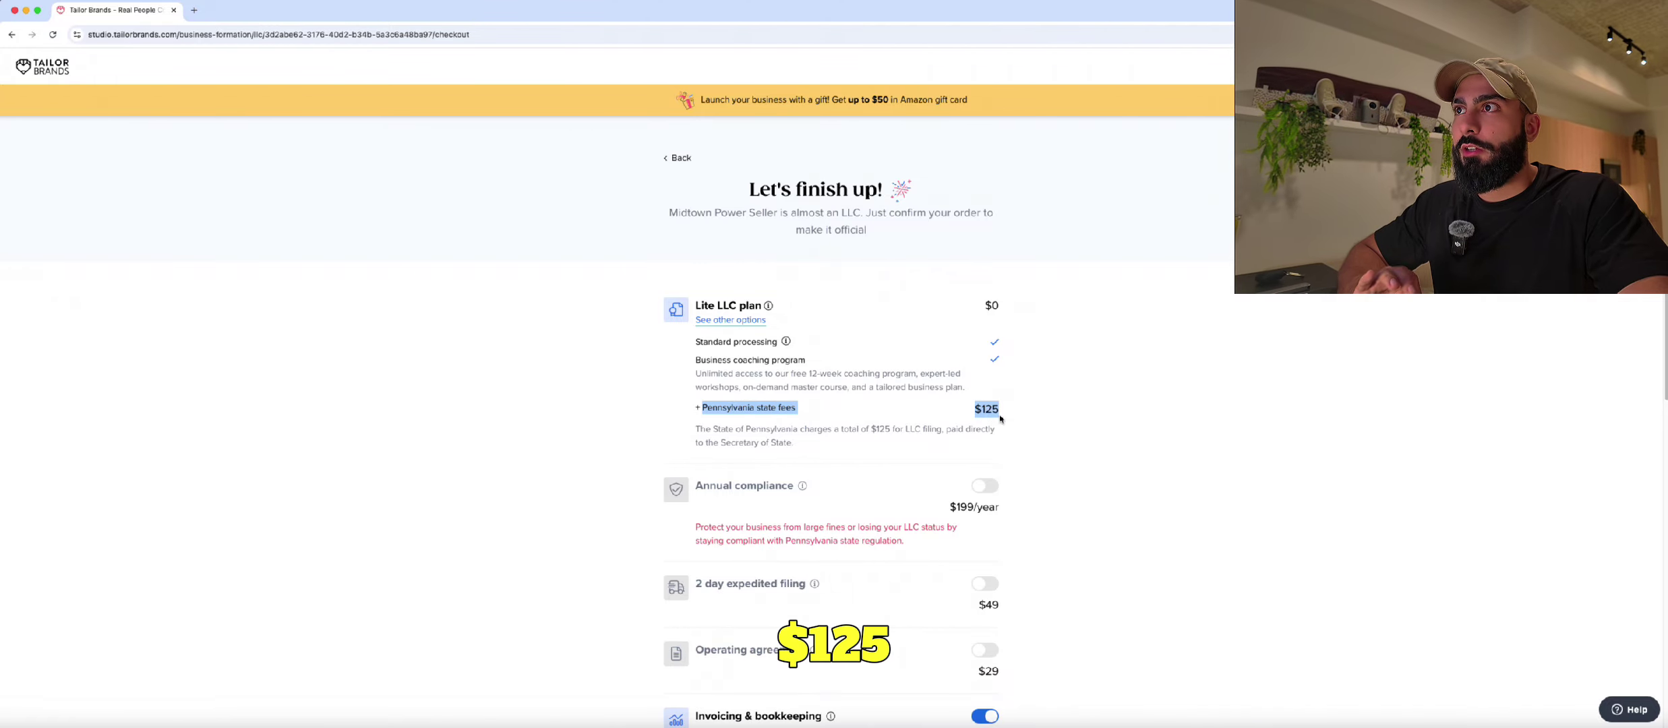
{"action": "scroll", "coordinate": [992, 423], "scroll_direction": "down", "scroll_amount": 1}
{"action": "left_click", "coordinate": [998, 413]}
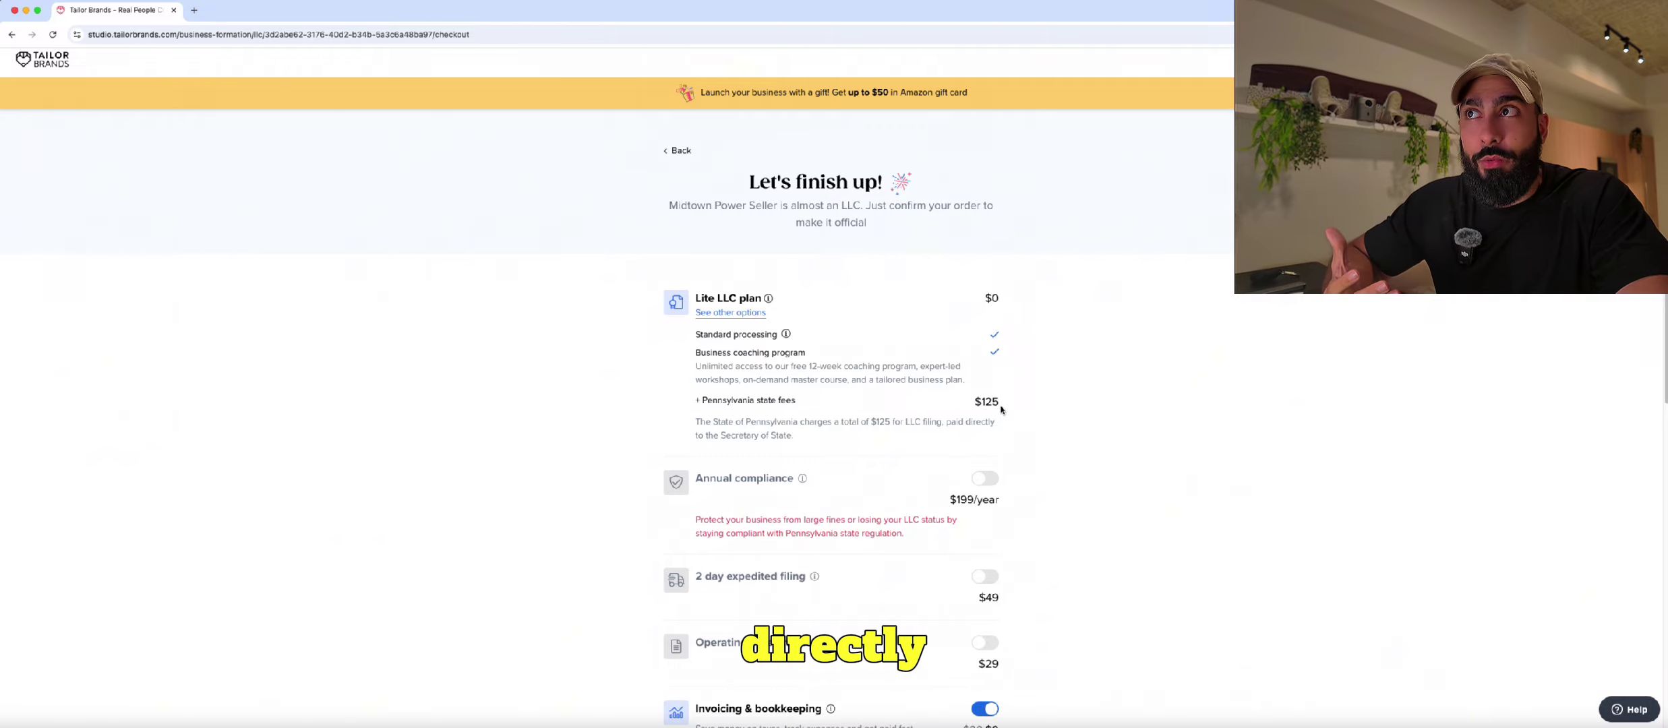
{"action": "scroll", "coordinate": [1002, 400], "scroll_direction": "down", "scroll_amount": 4}
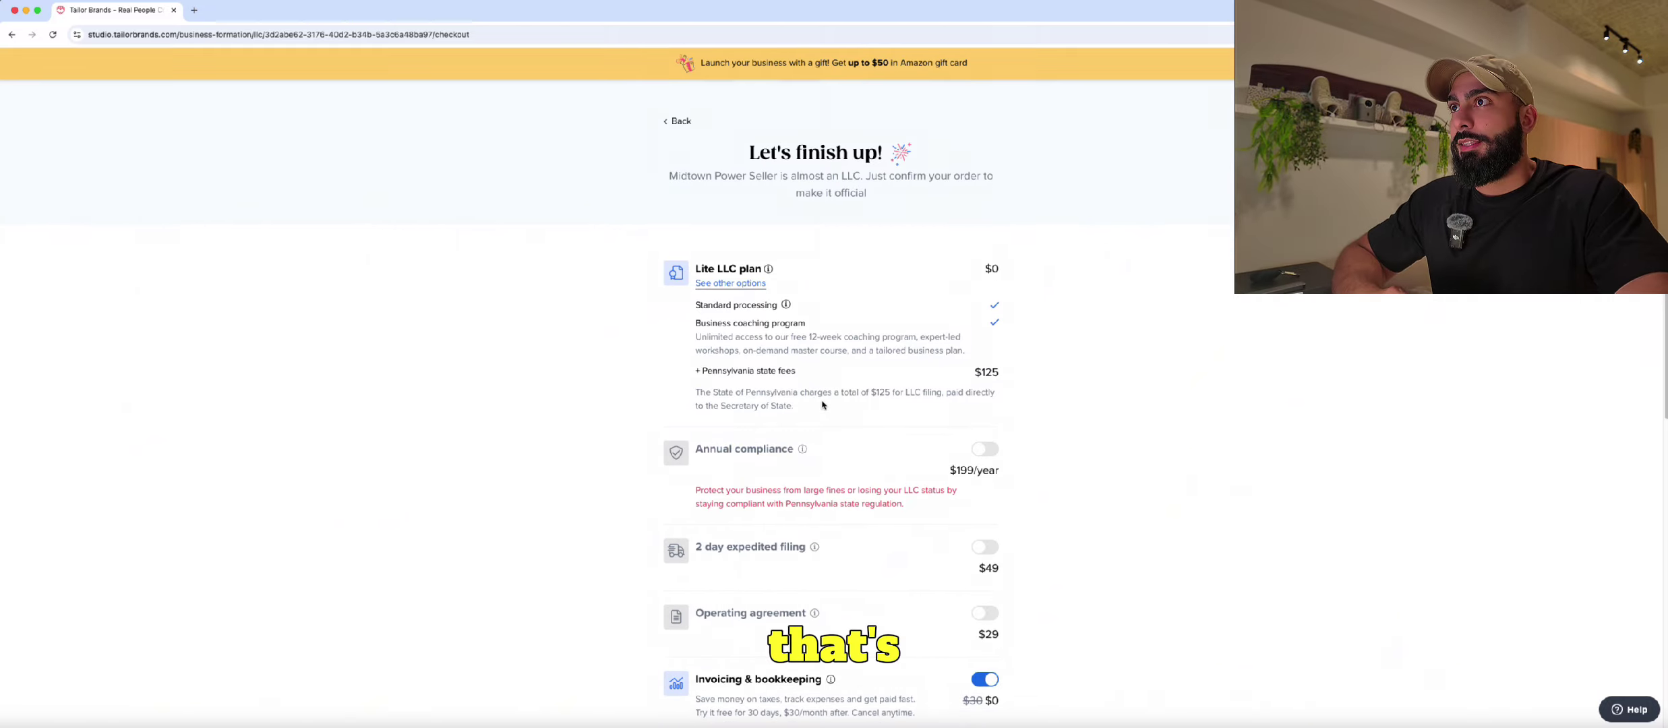
{"action": "scroll", "coordinate": [963, 379], "scroll_direction": "down", "scroll_amount": 5}
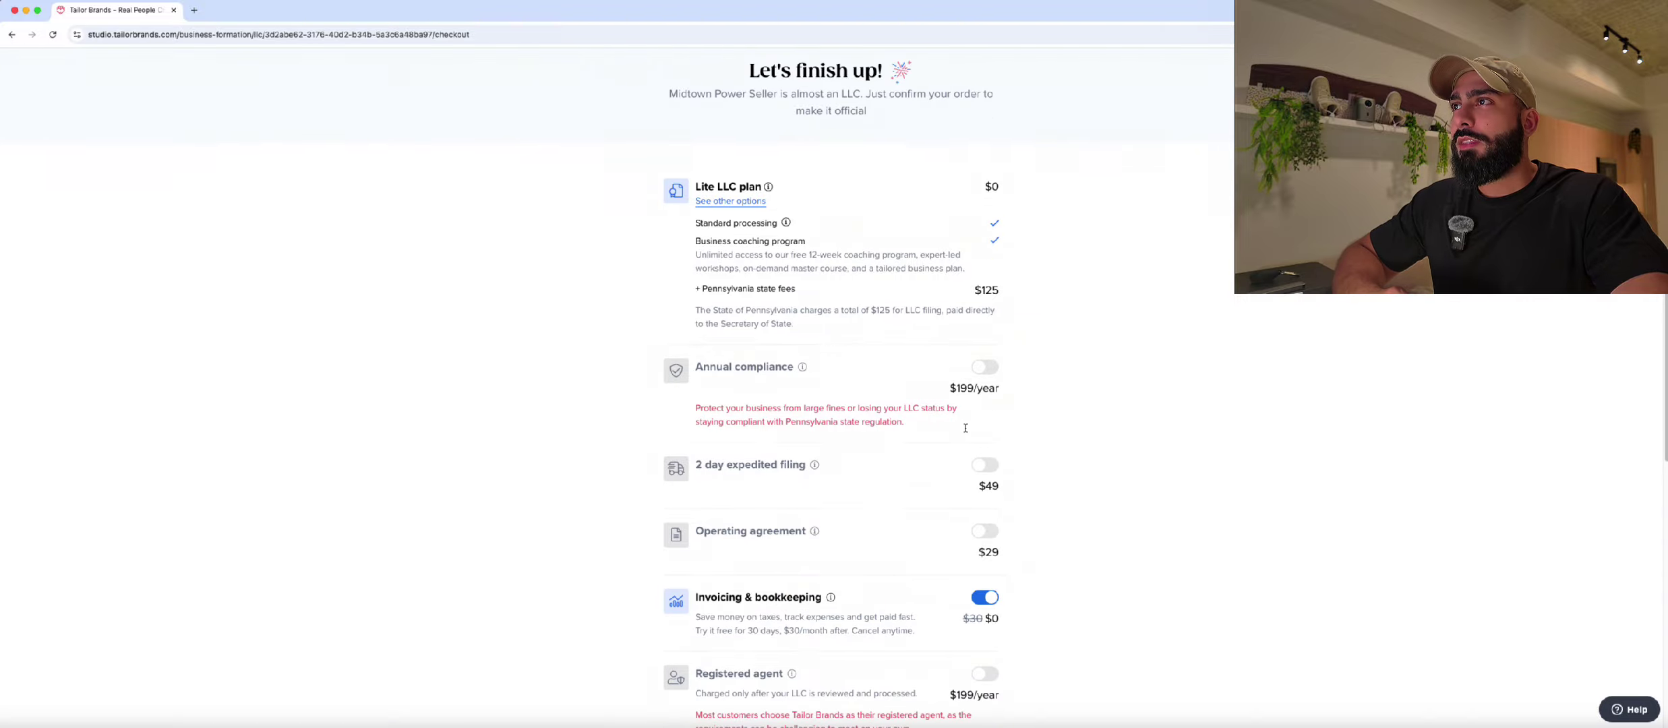
{"action": "scroll", "coordinate": [986, 384], "scroll_direction": "down", "scroll_amount": 3}
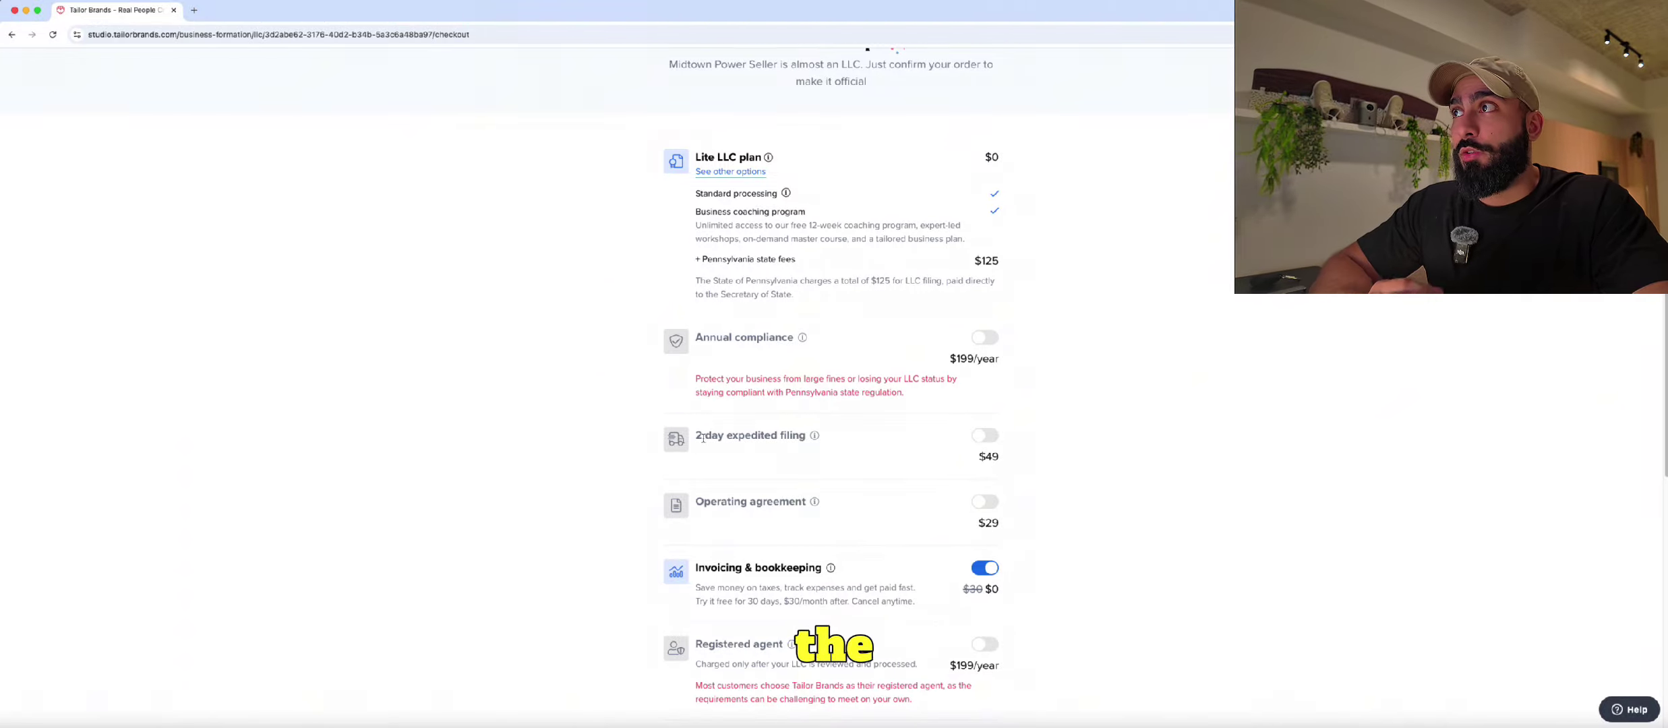
Switch the 2 day expedited filing add-on on and back off twice in the checkout order.
{"action": "left_click", "coordinate": [985, 435]}
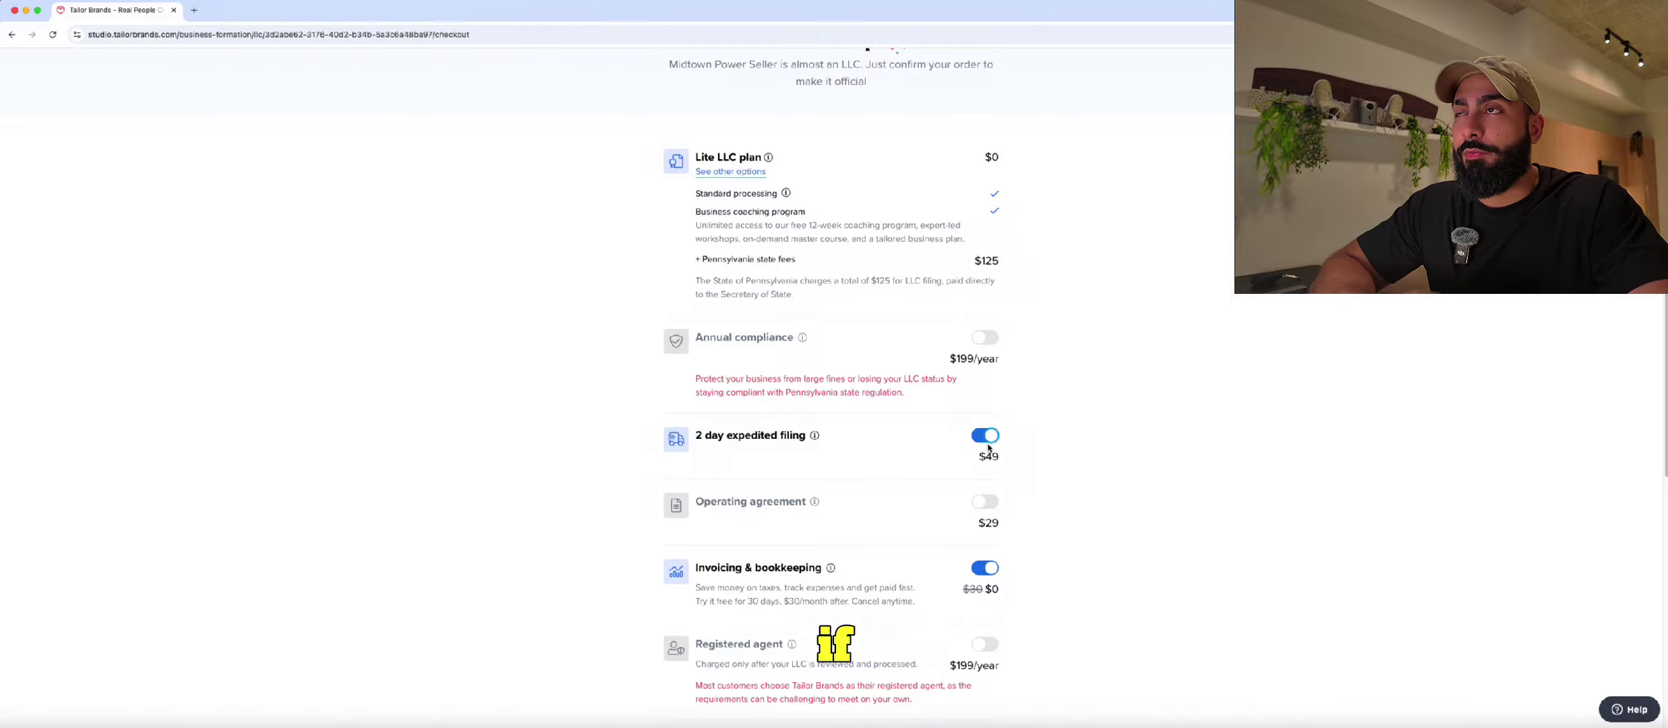
{"action": "left_click", "coordinate": [990, 438]}
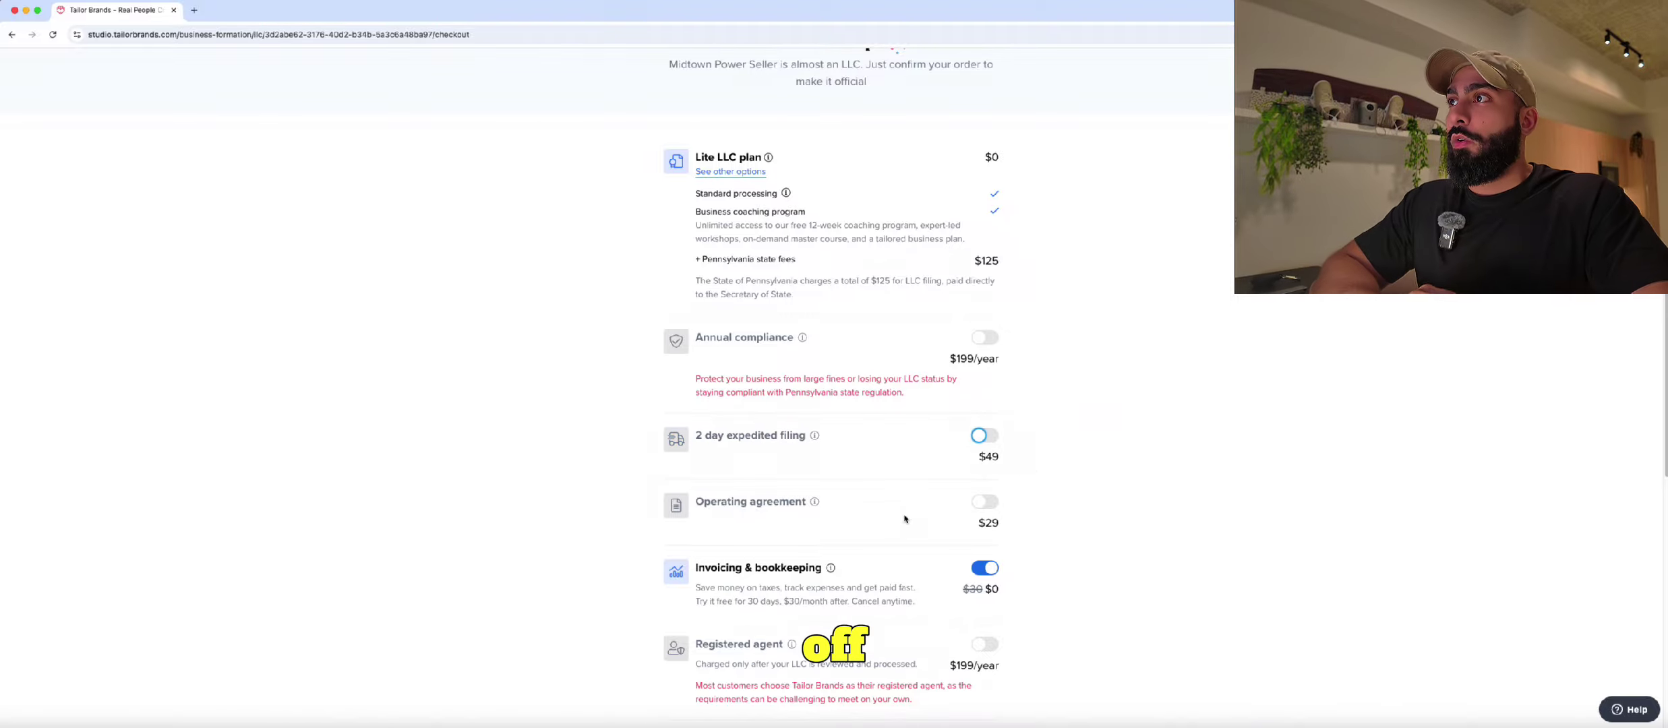
{"action": "scroll", "coordinate": [976, 505], "scroll_direction": "down", "scroll_amount": 1}
{"action": "left_click", "coordinate": [984, 421]}
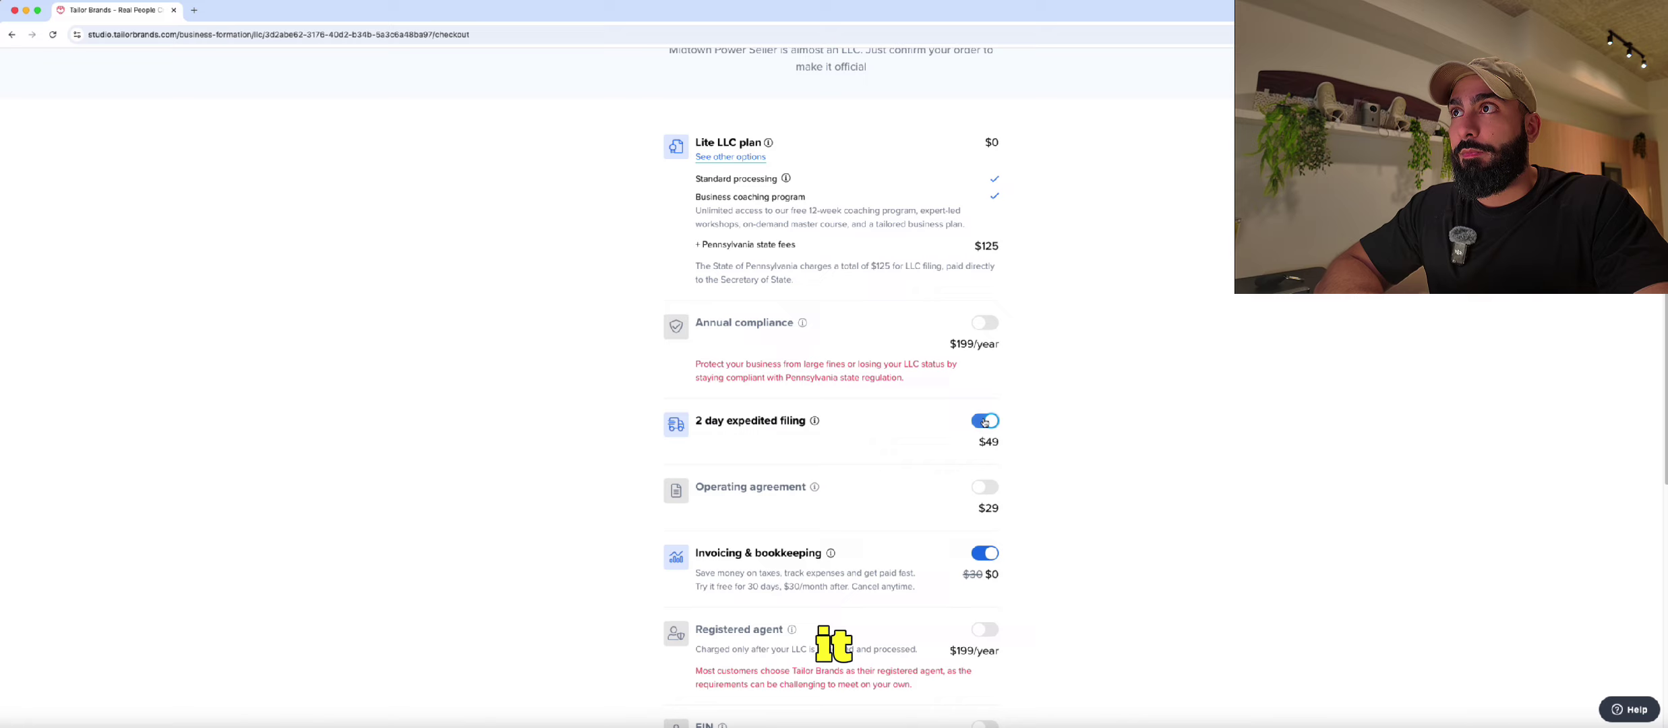
{"action": "left_click", "coordinate": [985, 421]}
{"action": "scroll", "coordinate": [980, 480], "scroll_direction": "down", "scroll_amount": 3}
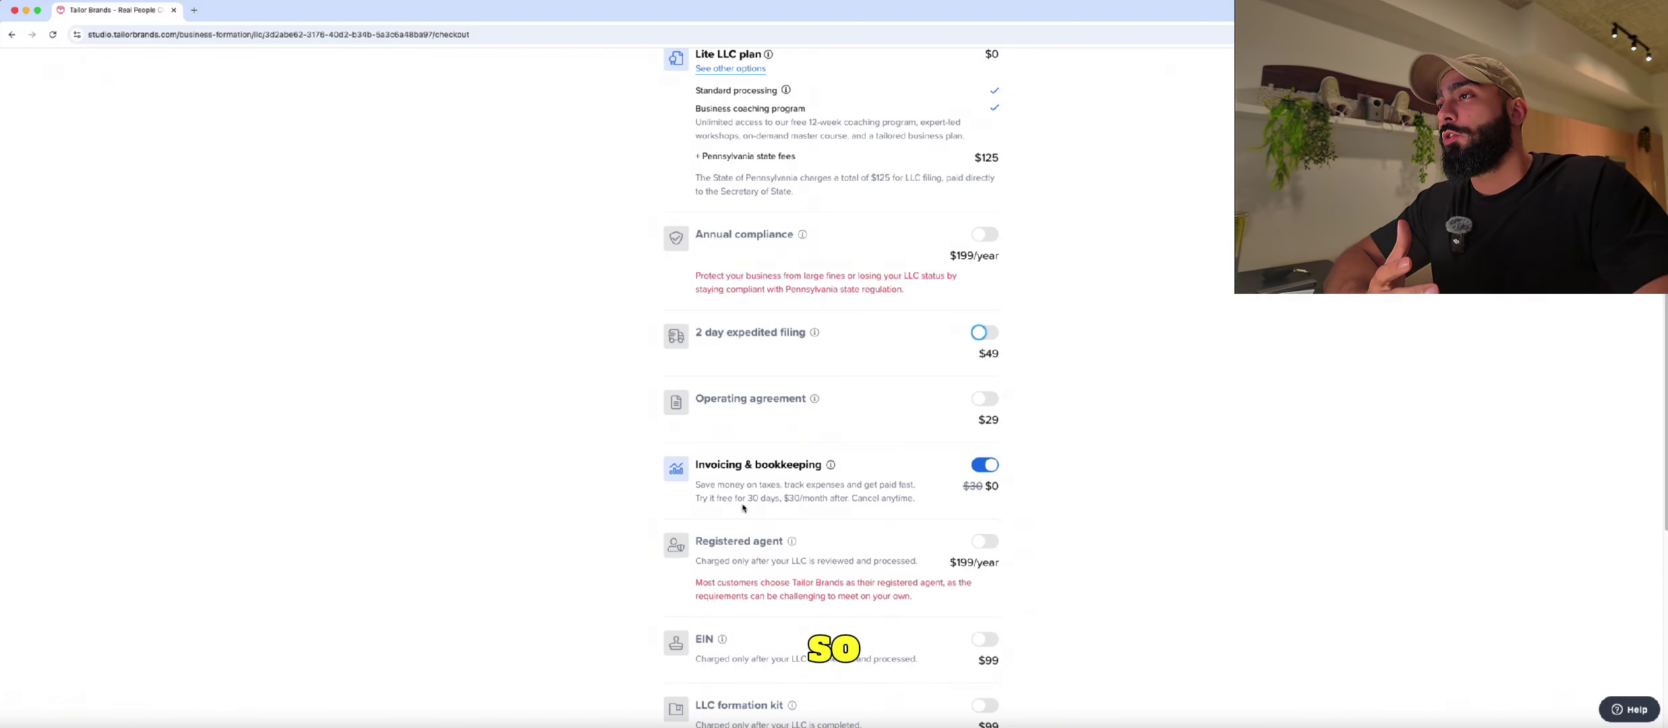
Remove the Invoicing & bookkeeping trial from the checkout order.
{"action": "left_click", "coordinate": [989, 472]}
{"action": "scroll", "coordinate": [1038, 513], "scroll_direction": "down", "scroll_amount": 2}
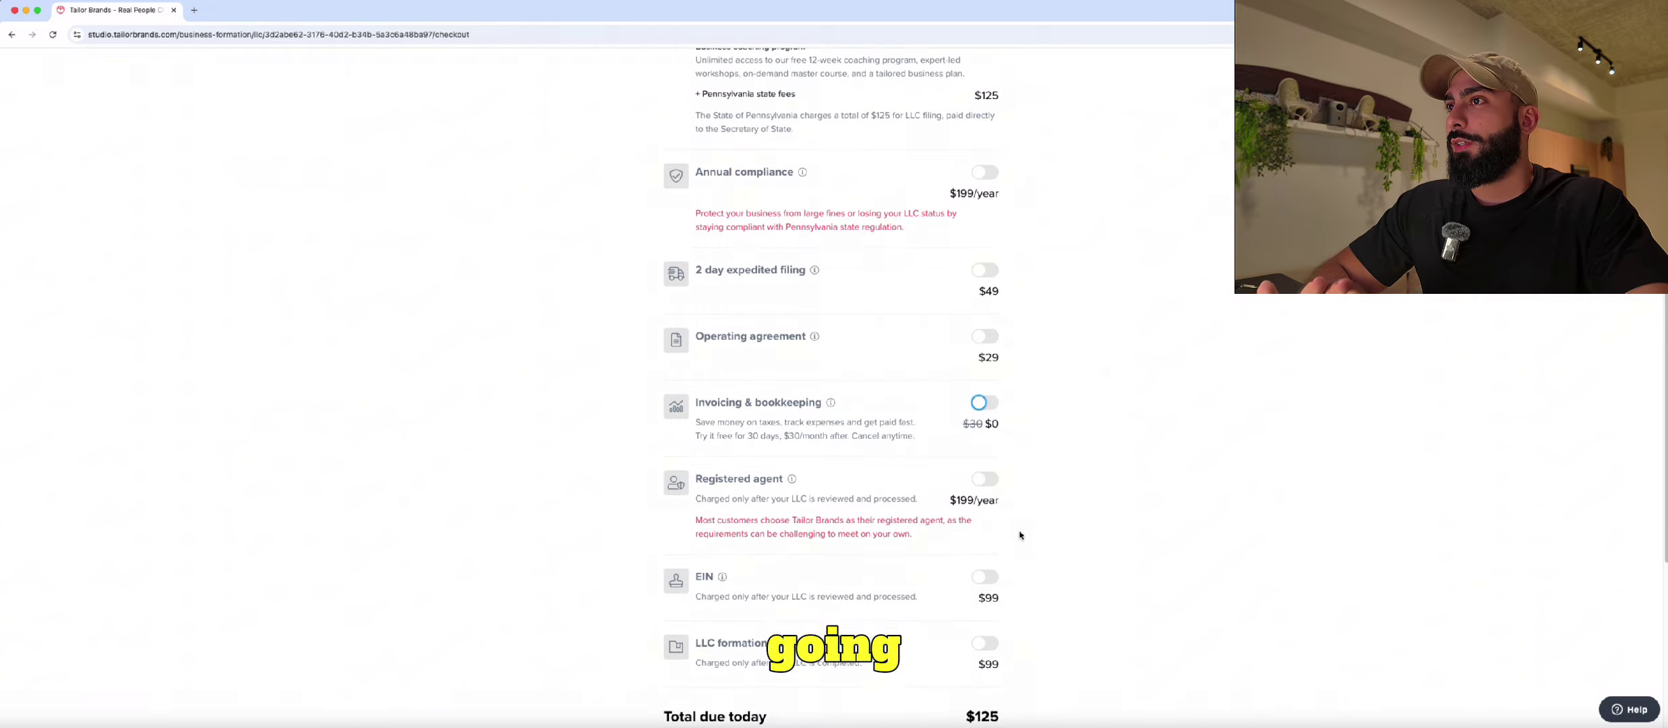
Switch the EIN add-on on, check the total due today with it included, and switch it back off.
{"action": "scroll", "coordinate": [1020, 536], "scroll_direction": "down", "scroll_amount": 3}
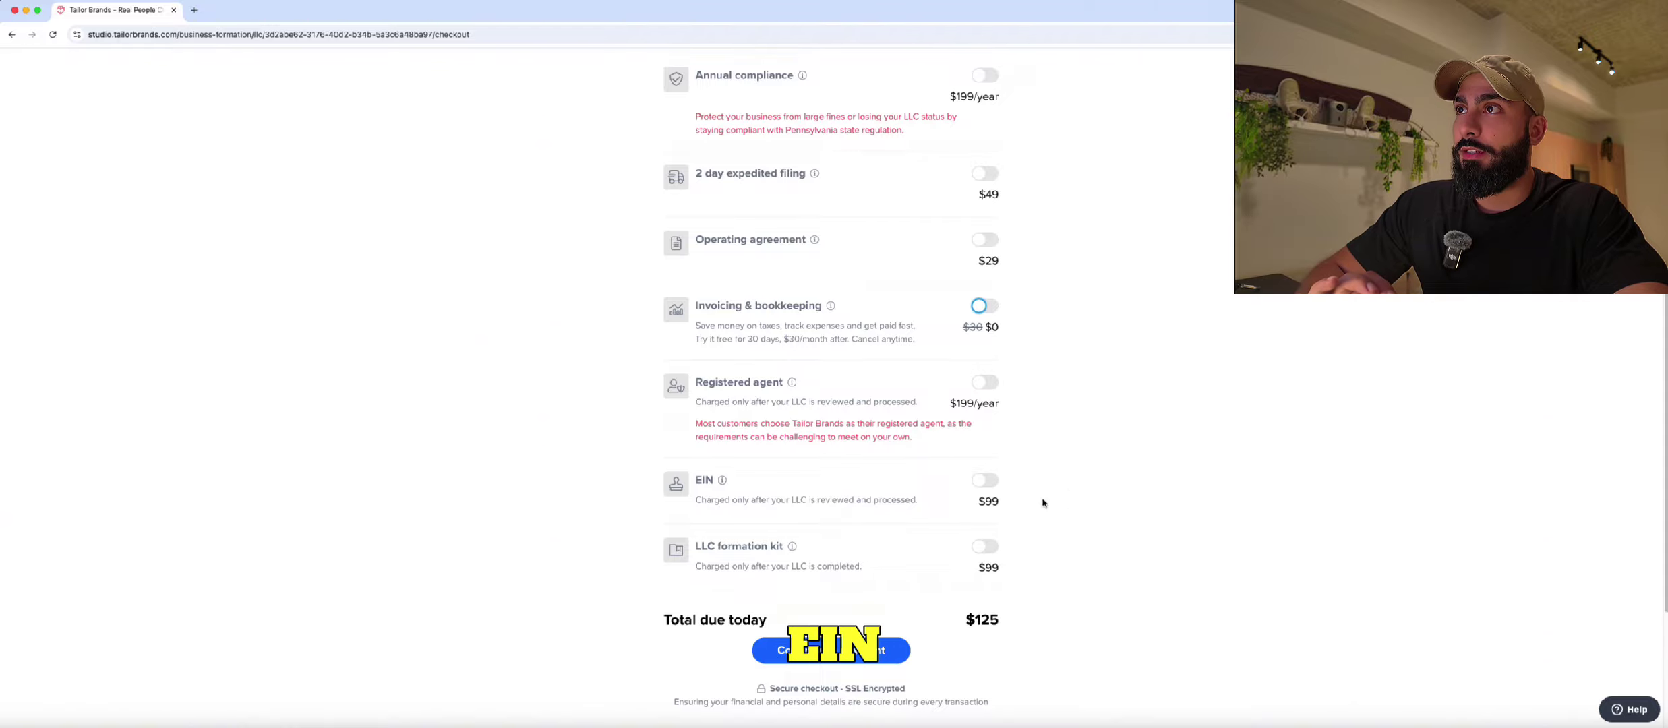
{"action": "left_click", "coordinate": [981, 483]}
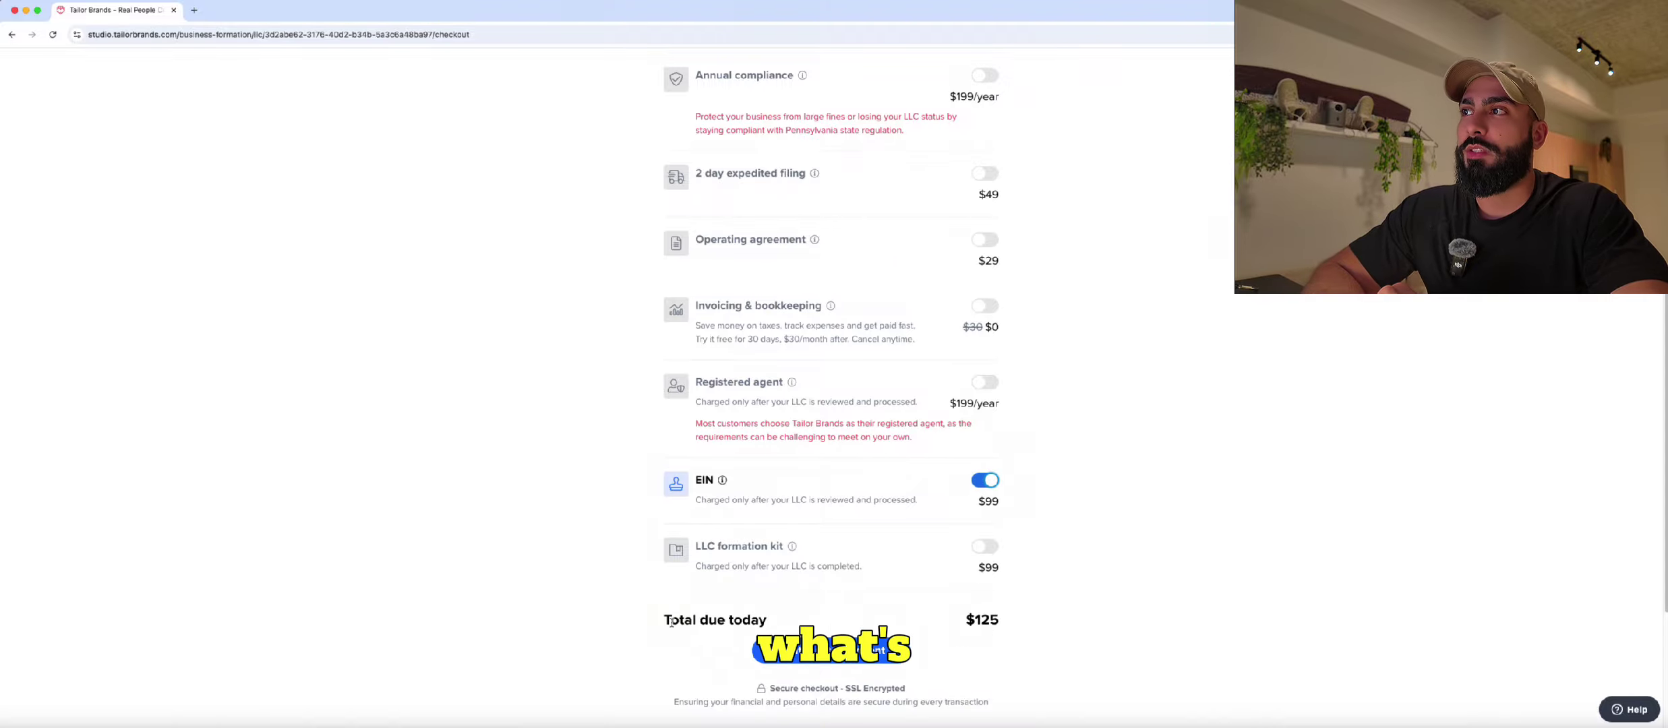
{"action": "left_click_drag", "start_coordinate": [671, 622], "coordinate": [1009, 620]}
{"action": "left_click", "coordinate": [998, 647]}
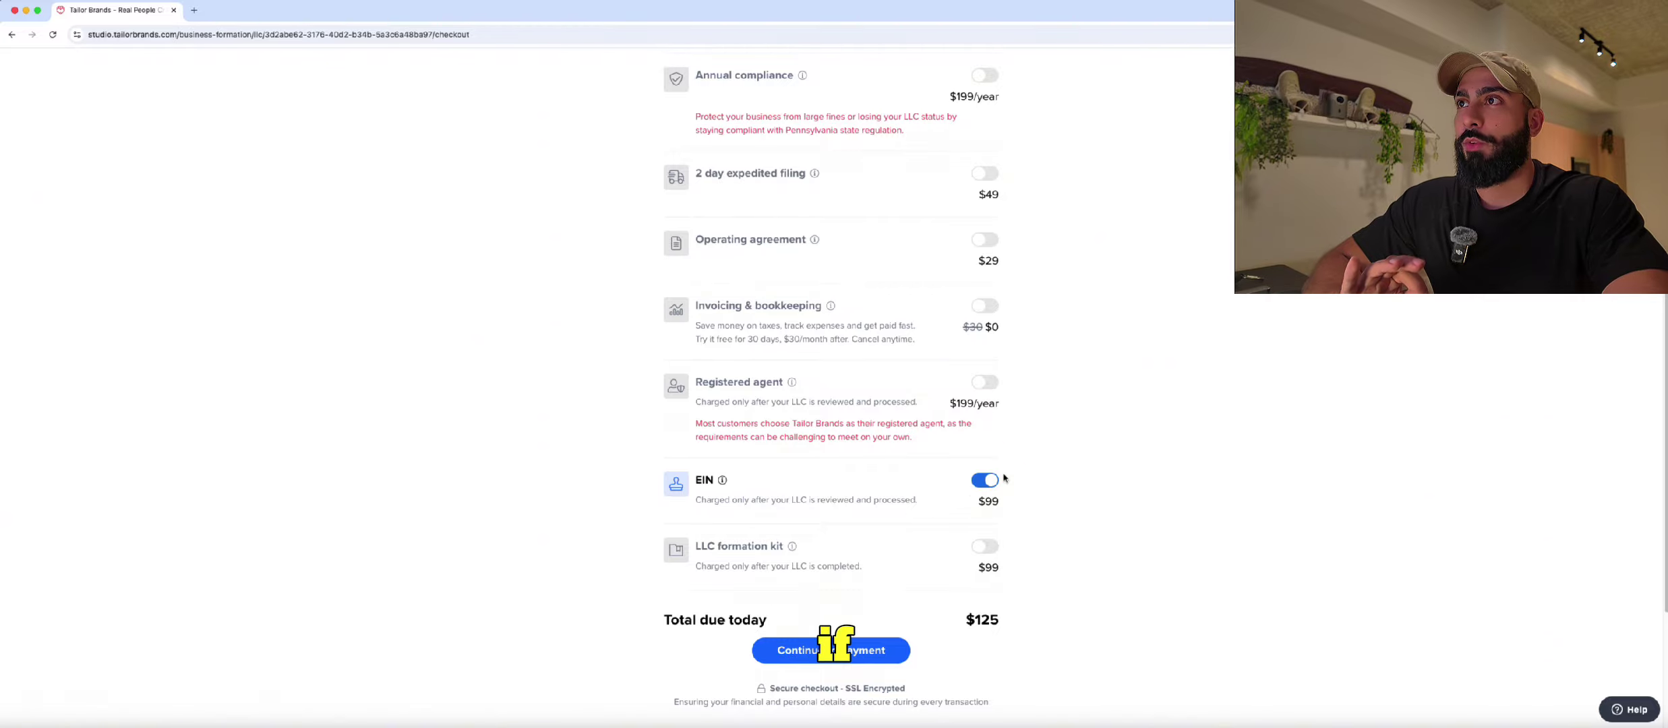
{"action": "left_click_drag", "start_coordinate": [1004, 621], "coordinate": [665, 618]}
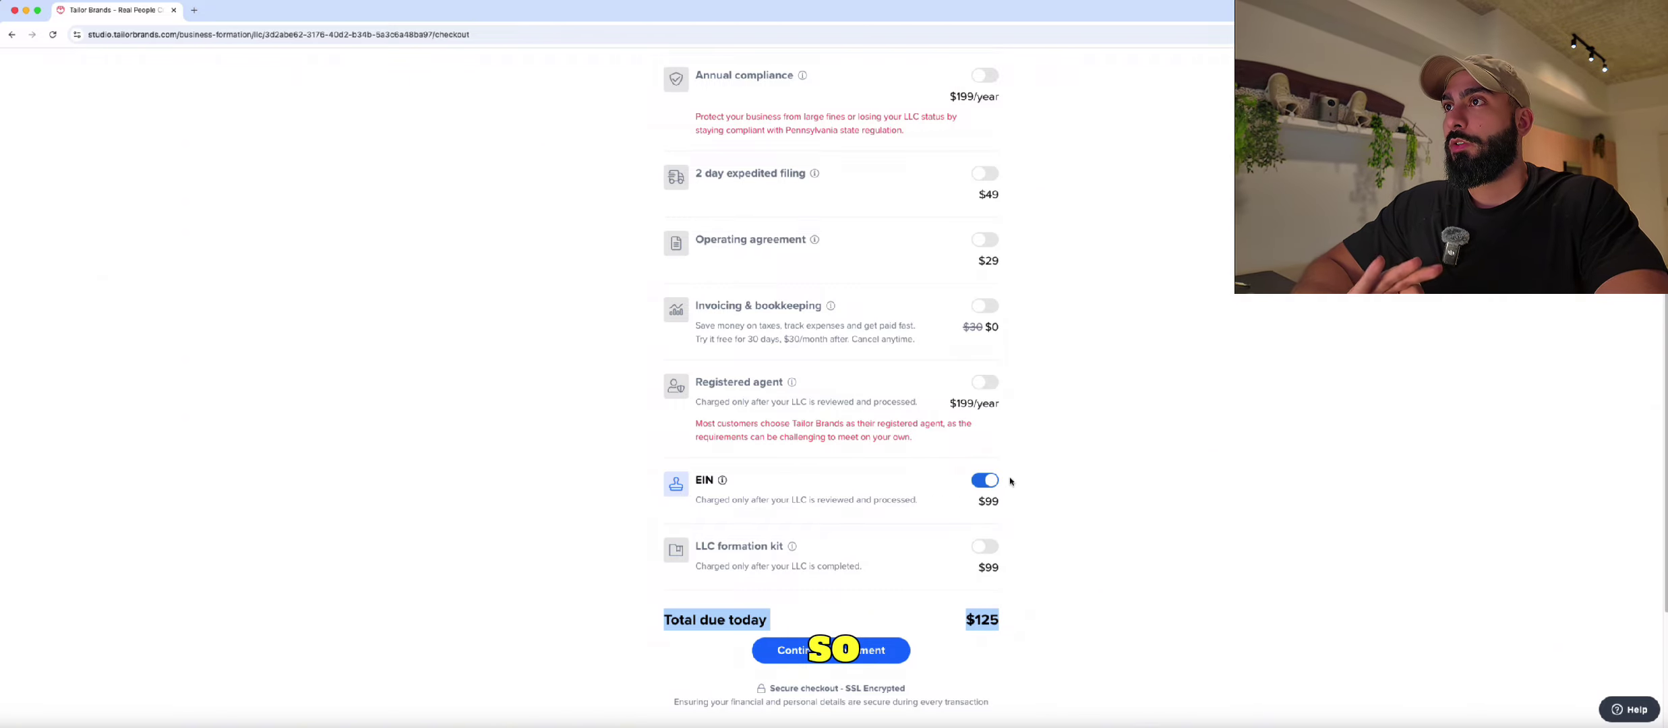
{"action": "left_click", "coordinate": [986, 480]}
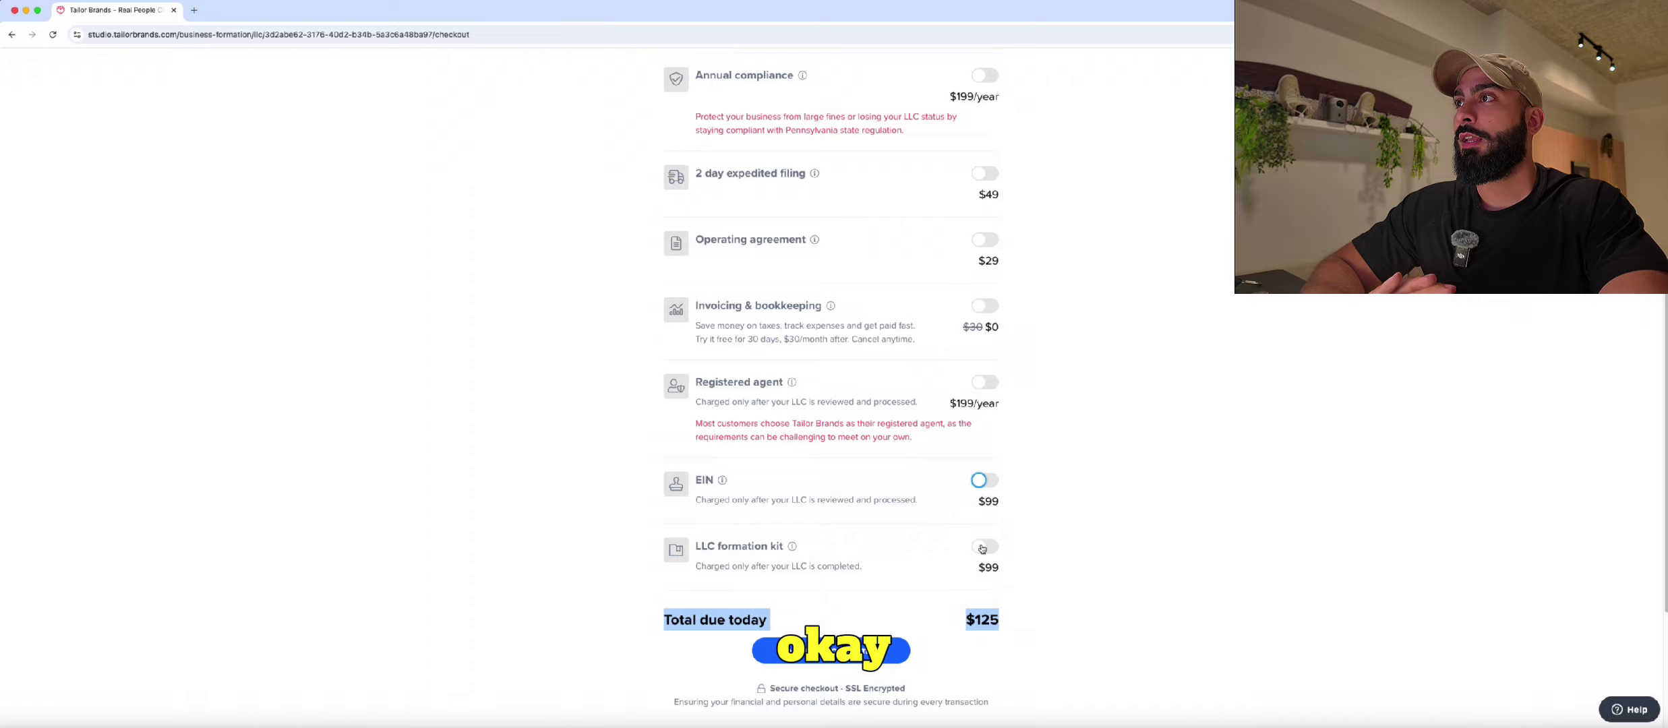
Continue to payment to view the available payment methods, and close the choice without paying.
{"action": "left_click", "coordinate": [865, 652]}
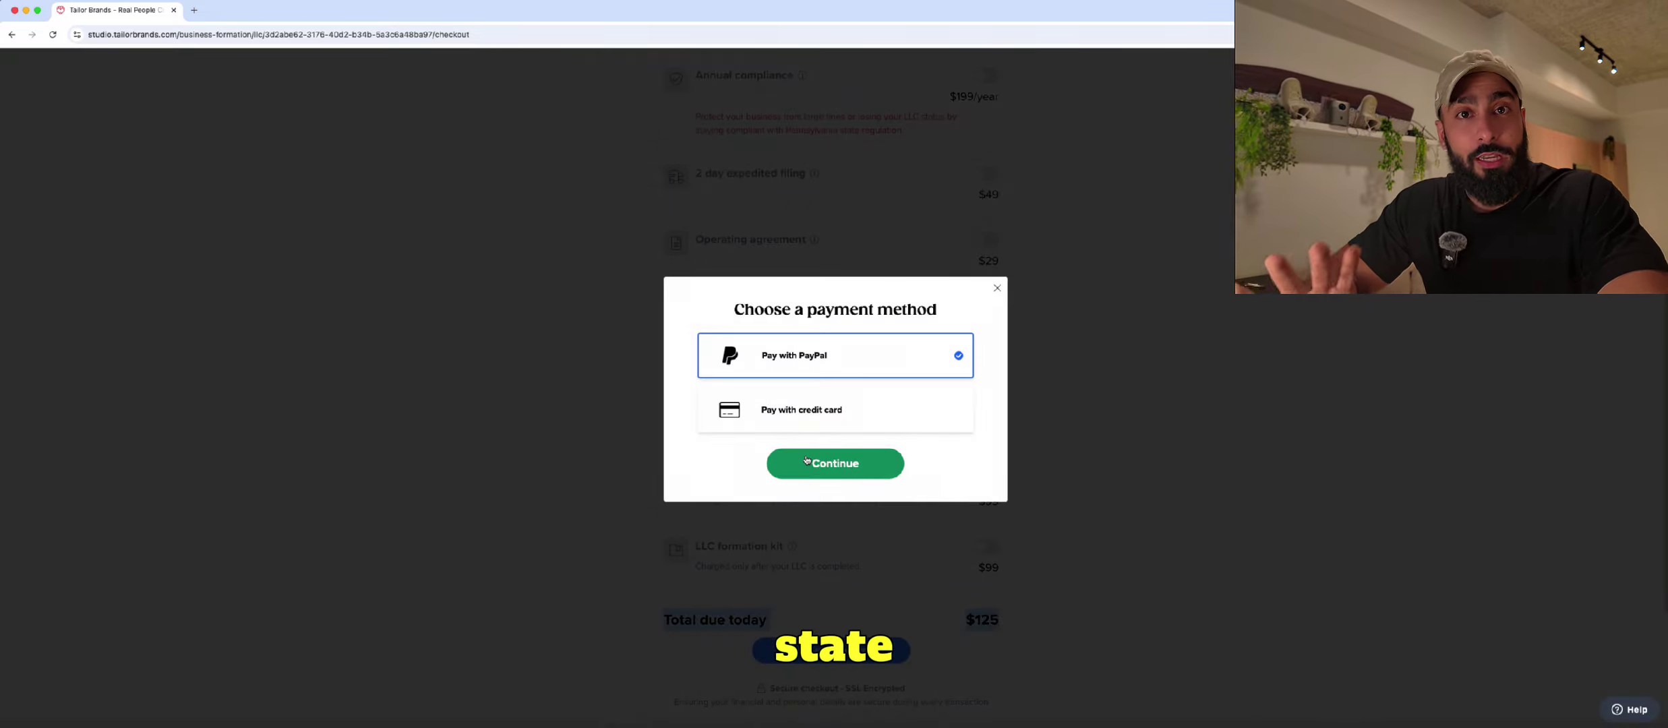
{"action": "left_click", "coordinate": [999, 288]}
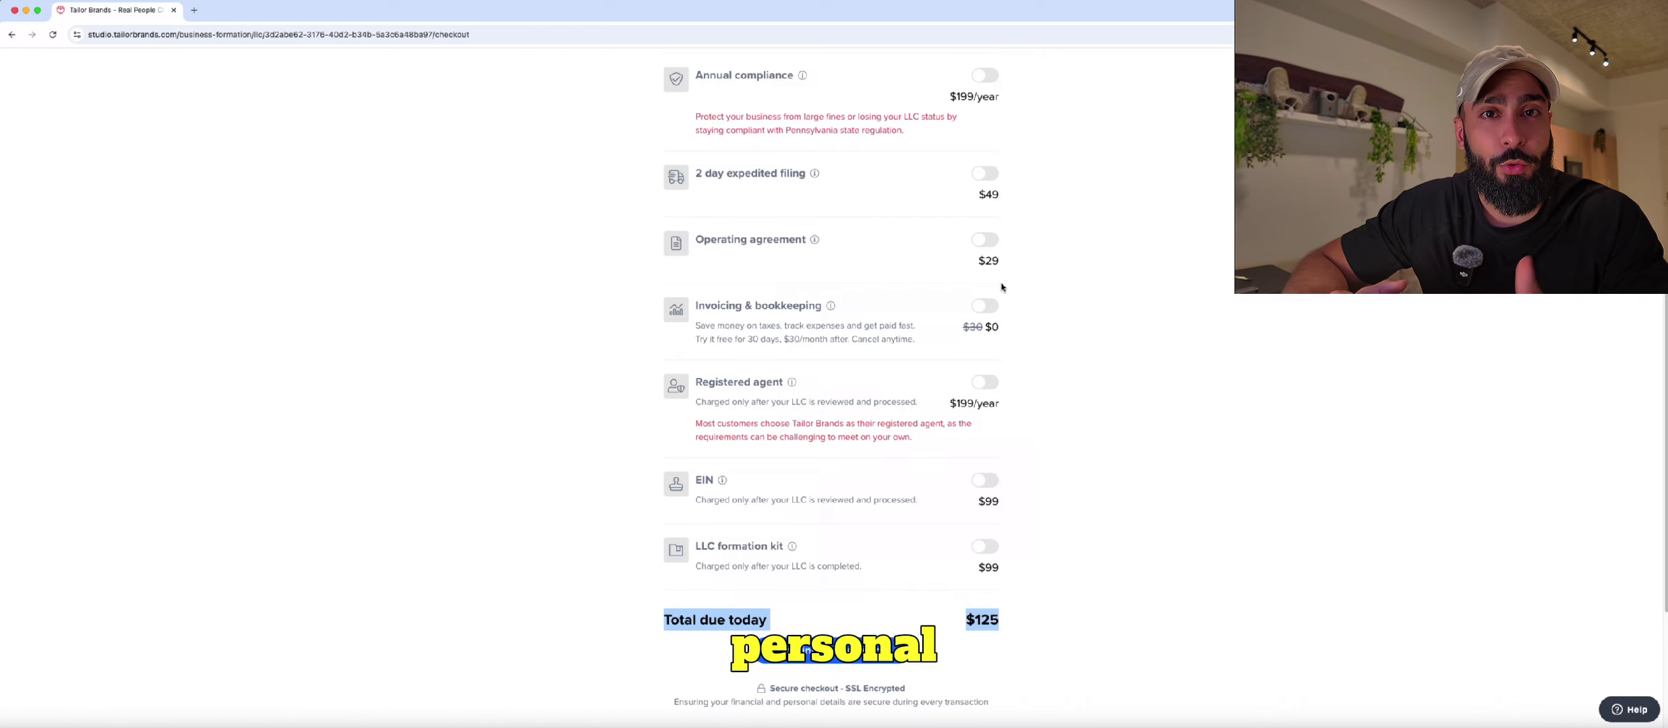